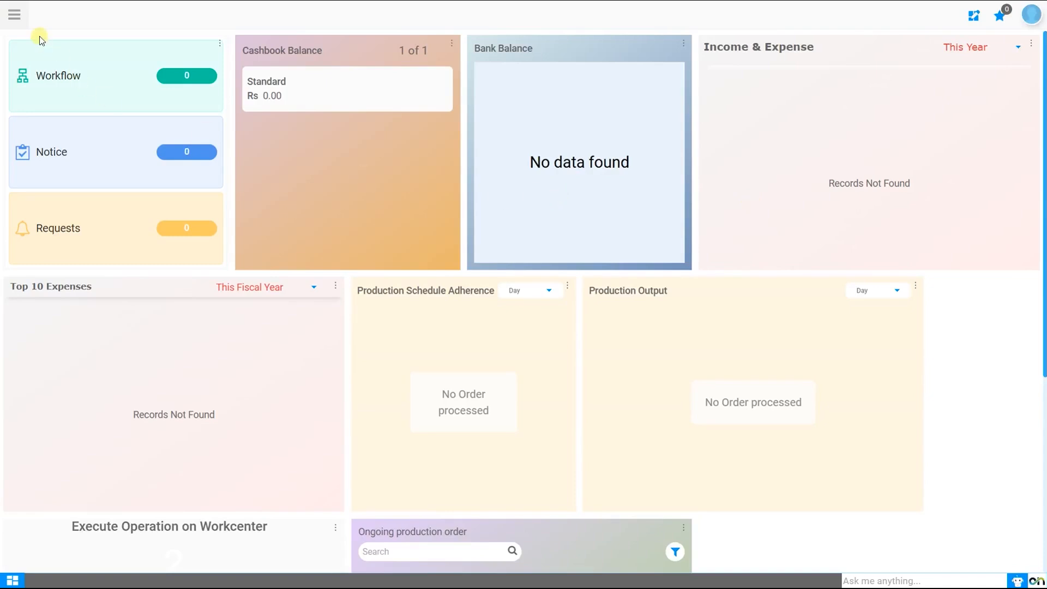
Step: Open the INR to CHF record under Global Setting's Currency Conversion Source
left_click(22, 21)
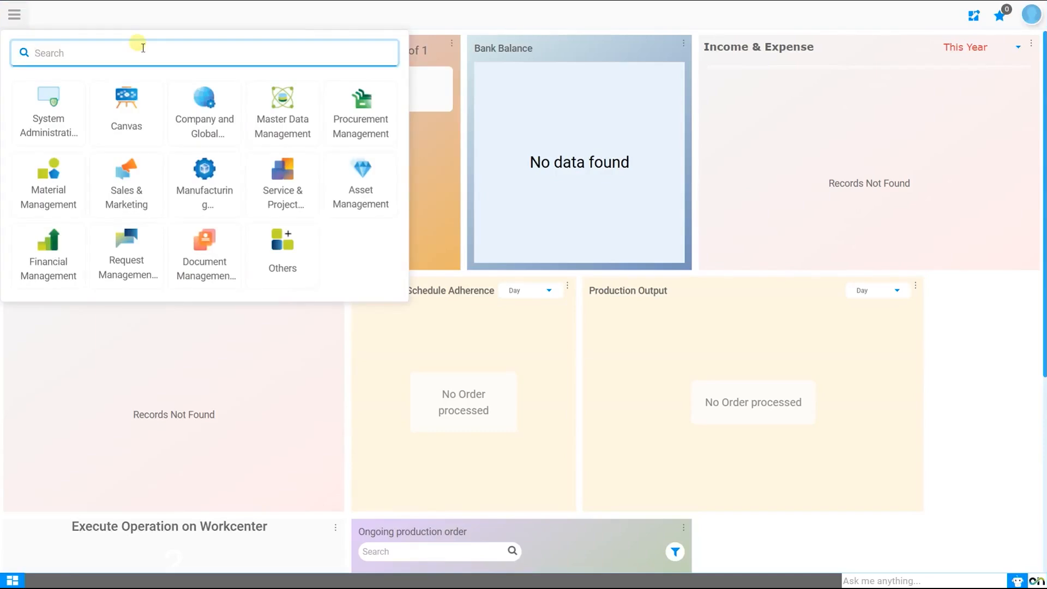
left_click(204, 98)
left_click(328, 20)
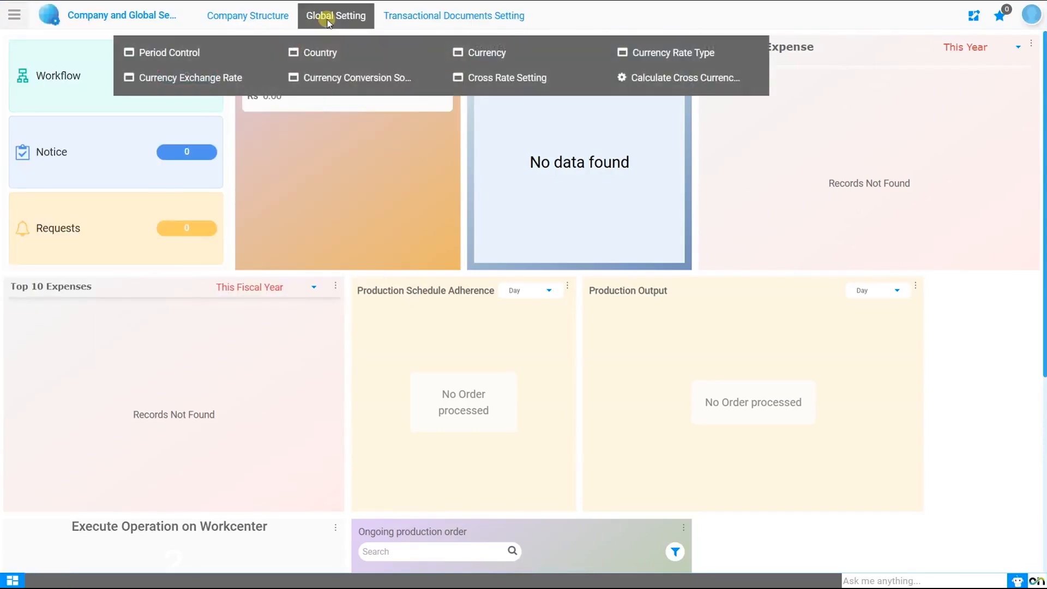
left_click(341, 82)
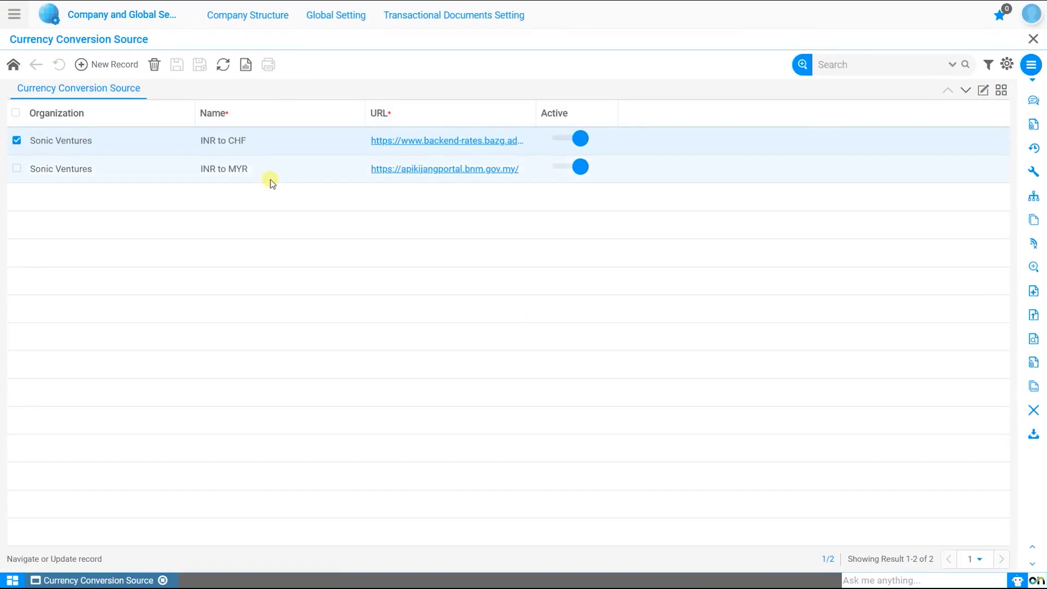
double_click(413, 146)
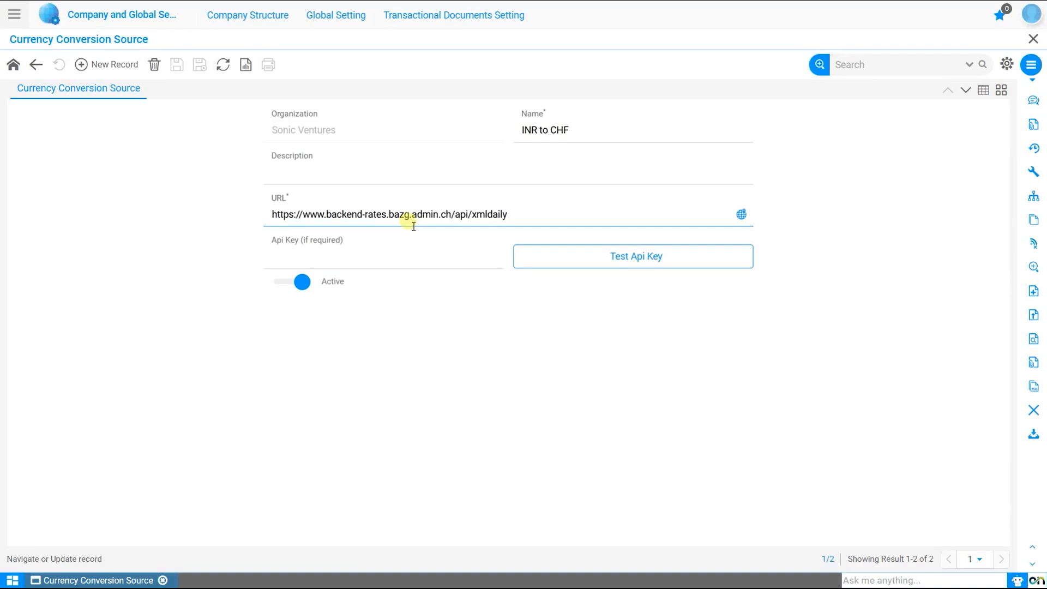
Step: Test the source's API key, then check its bazg.admin.ch xmldaily rate URL unchanged
left_click(605, 265)
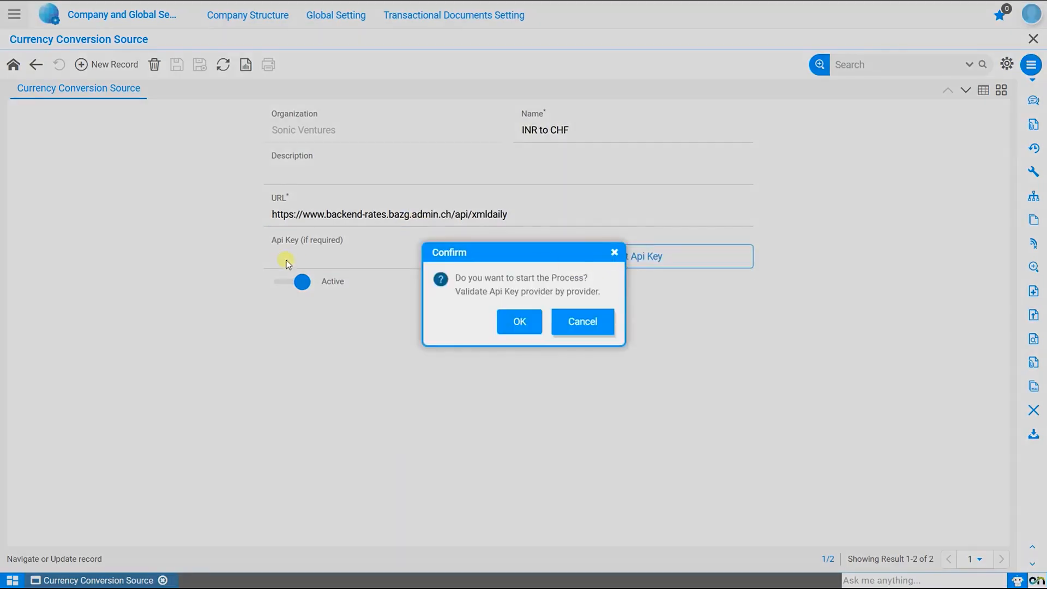
left_click(519, 324)
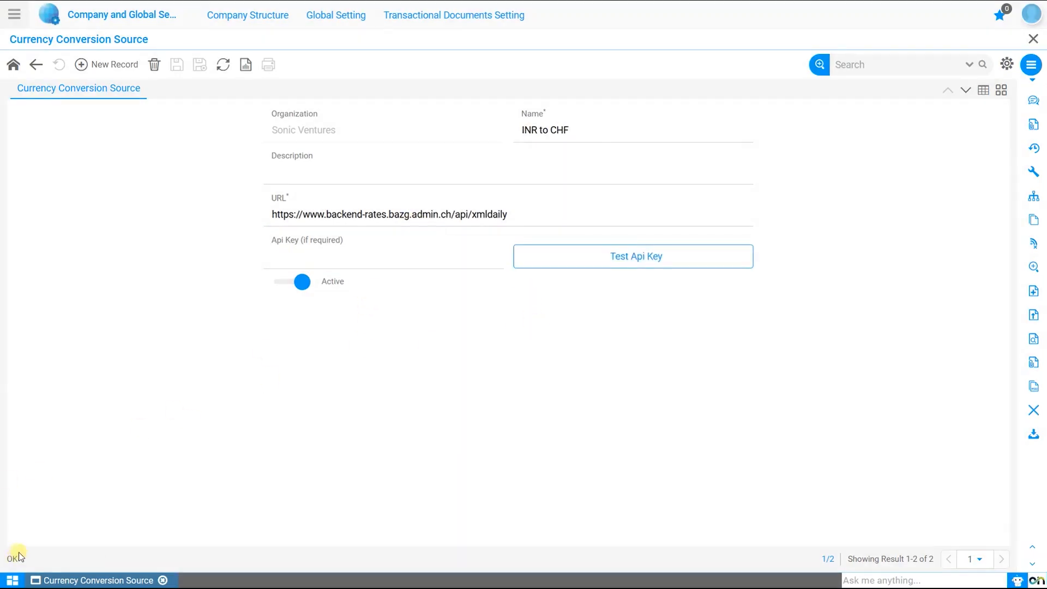
left_click(402, 218)
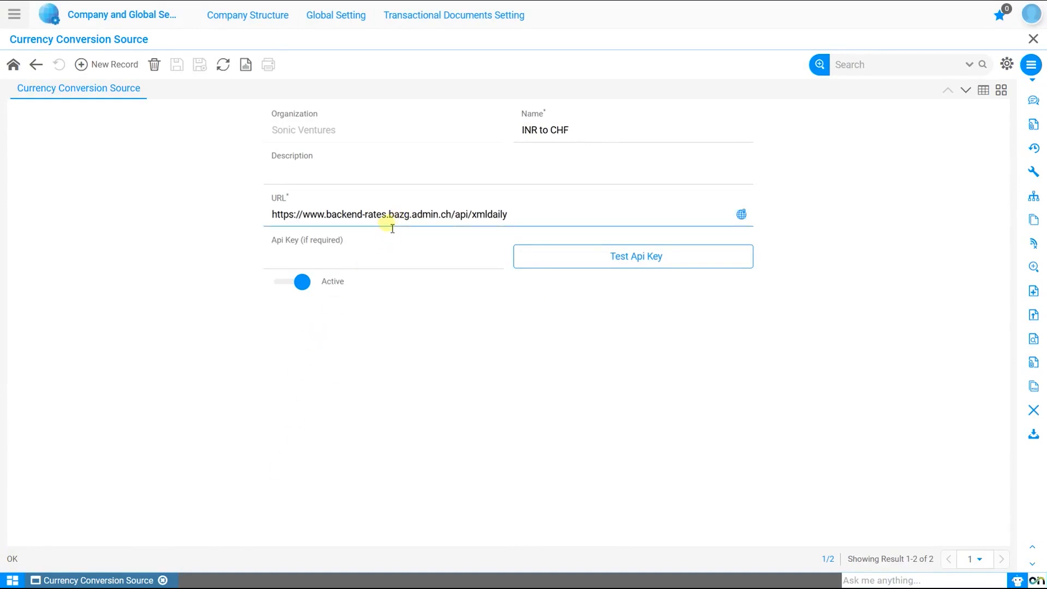
left_click(105, 191)
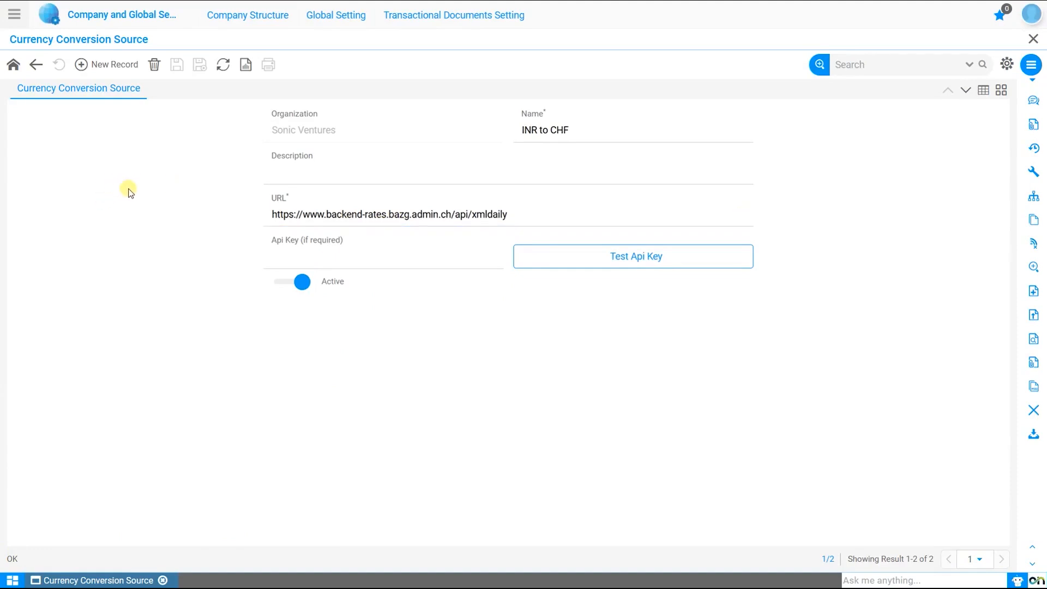
Step: Open the Sonic tenant record and turn off Apply Filter in the user profile
left_click(226, 16)
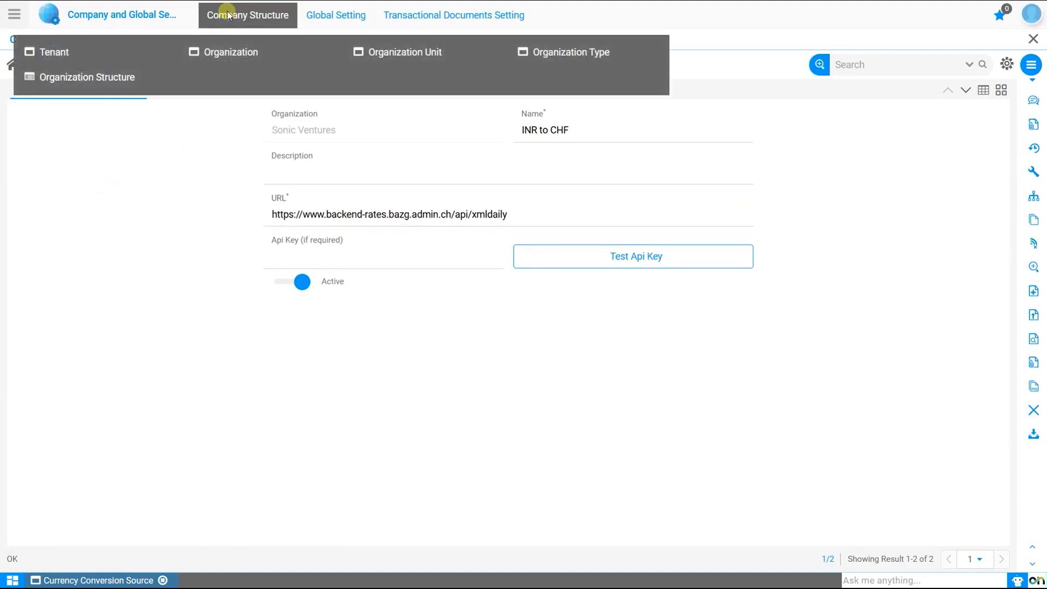
left_click(56, 55)
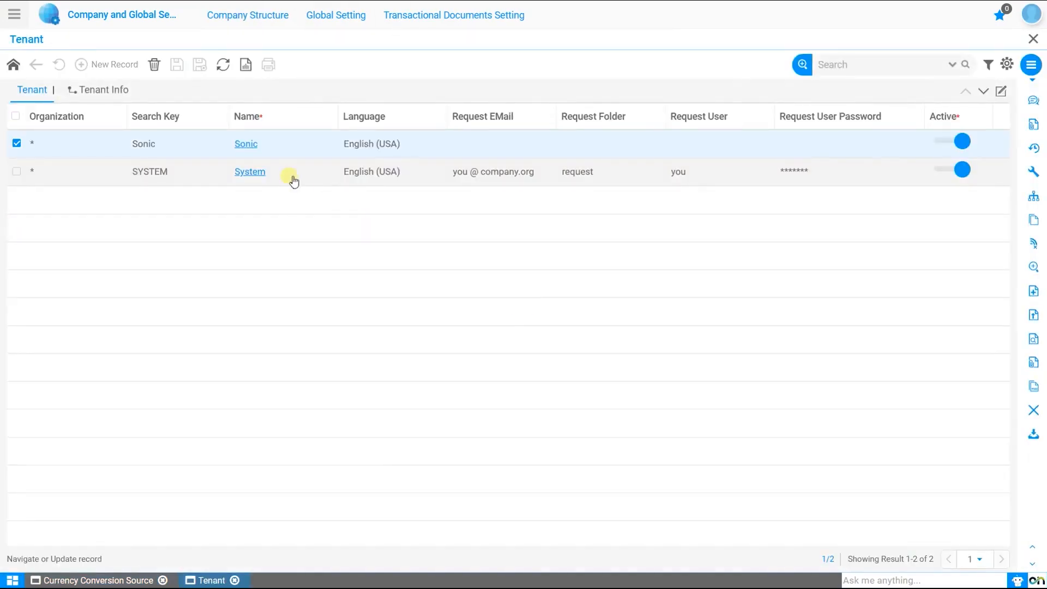
left_click(253, 147)
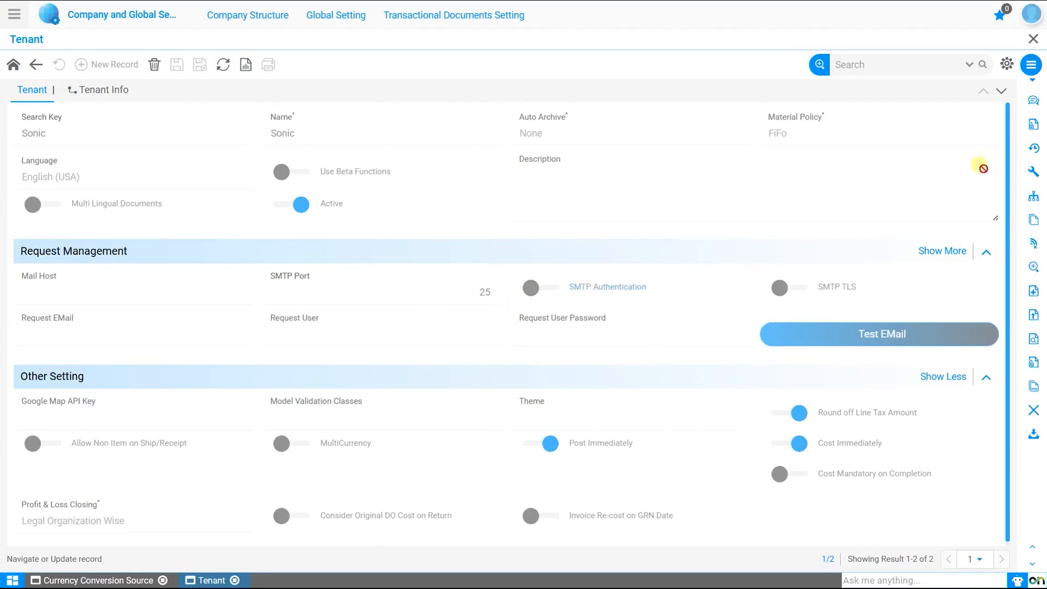
left_click(1031, 13)
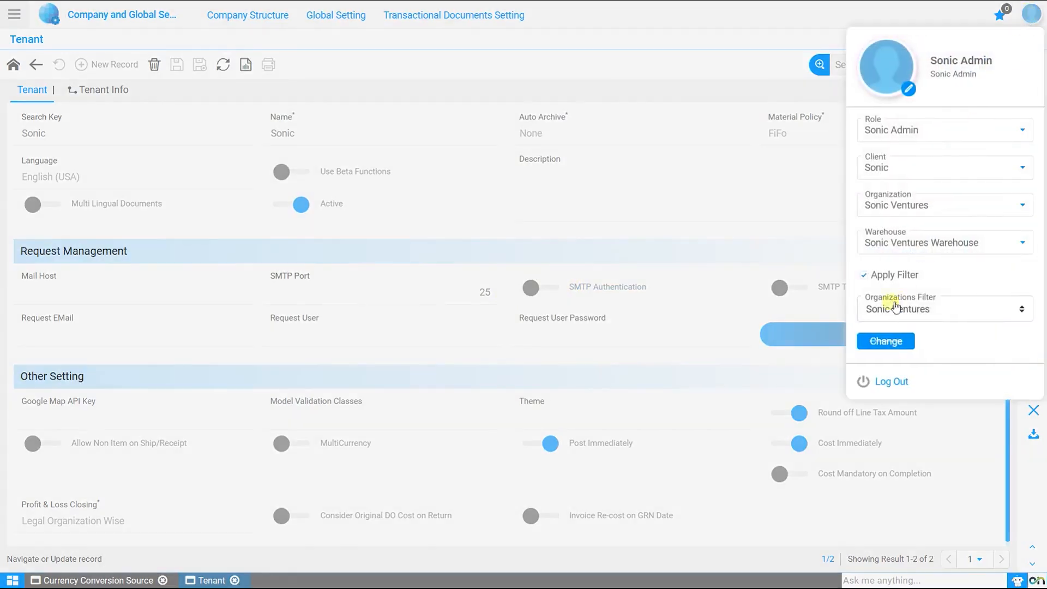
left_click(891, 278)
left_click(886, 341)
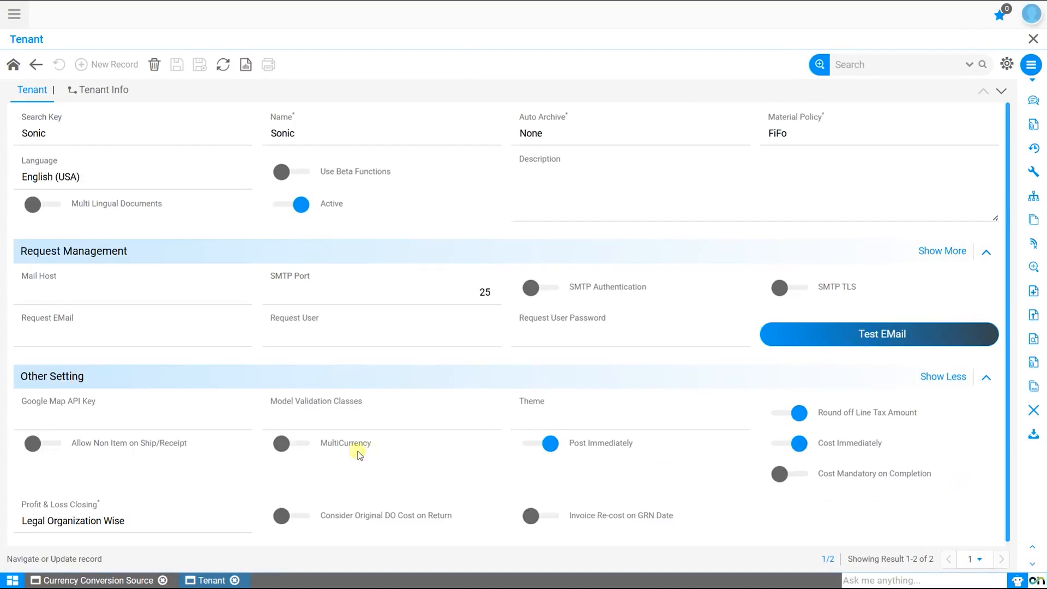
Step: Turn on MultiCurrency with Automatic updates every Day, save the tenant, and close it
left_click(308, 443)
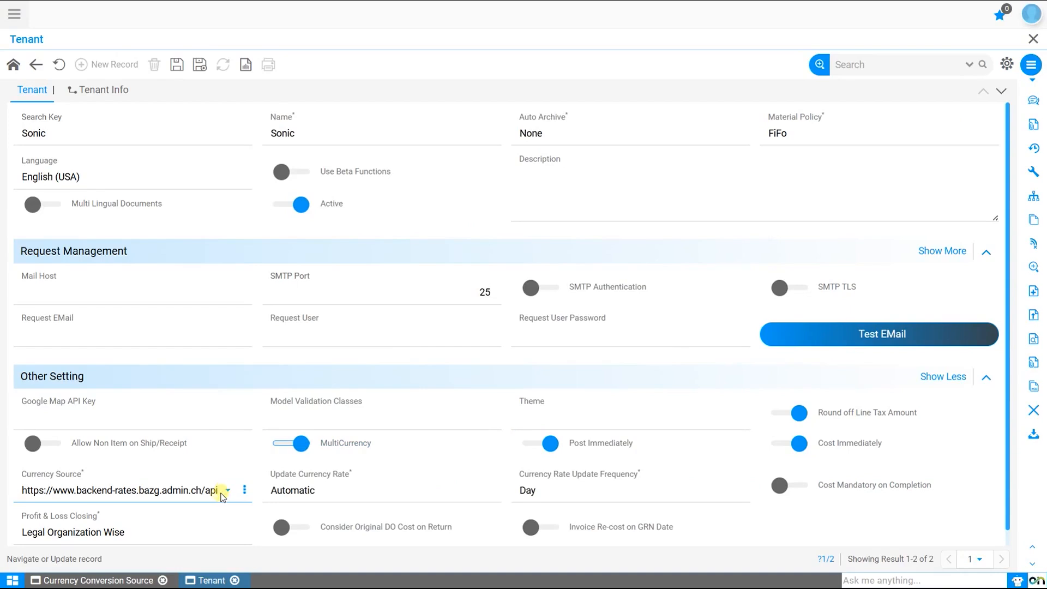
left_click(355, 489)
left_click(354, 510)
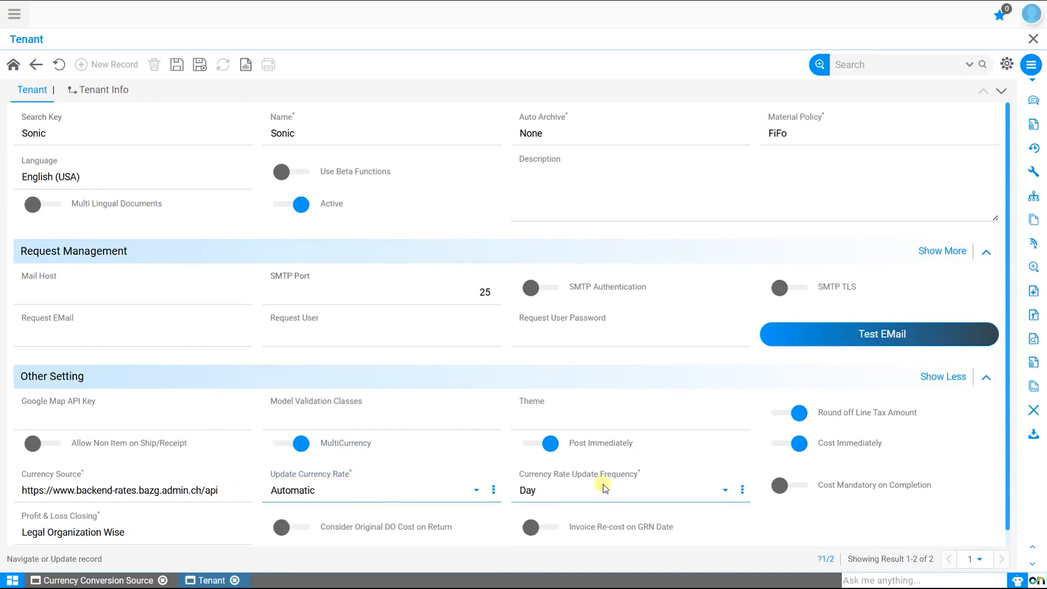
left_click(631, 493)
left_click(628, 514)
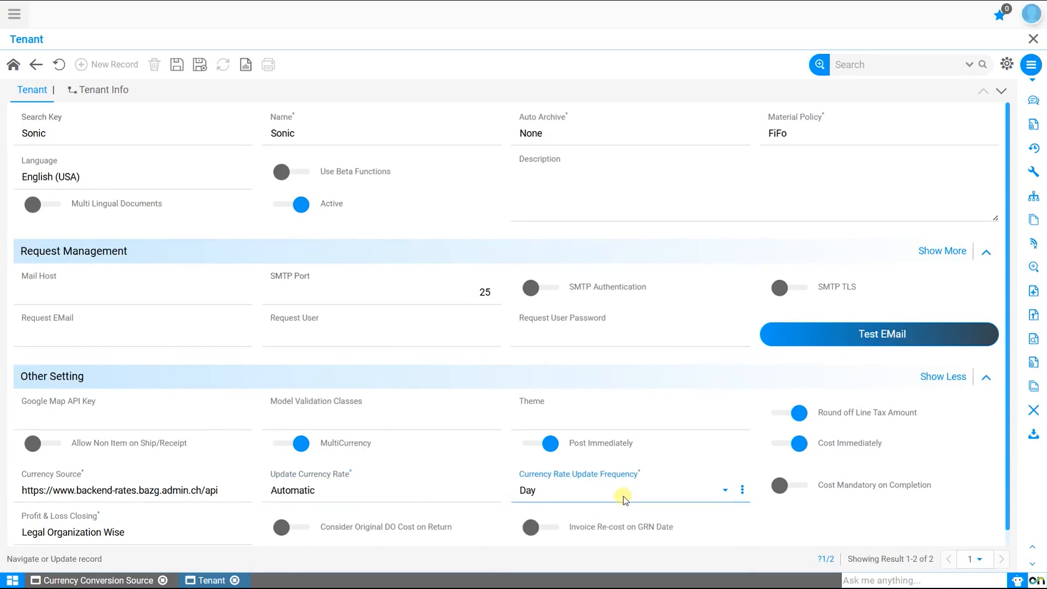
left_click(177, 65)
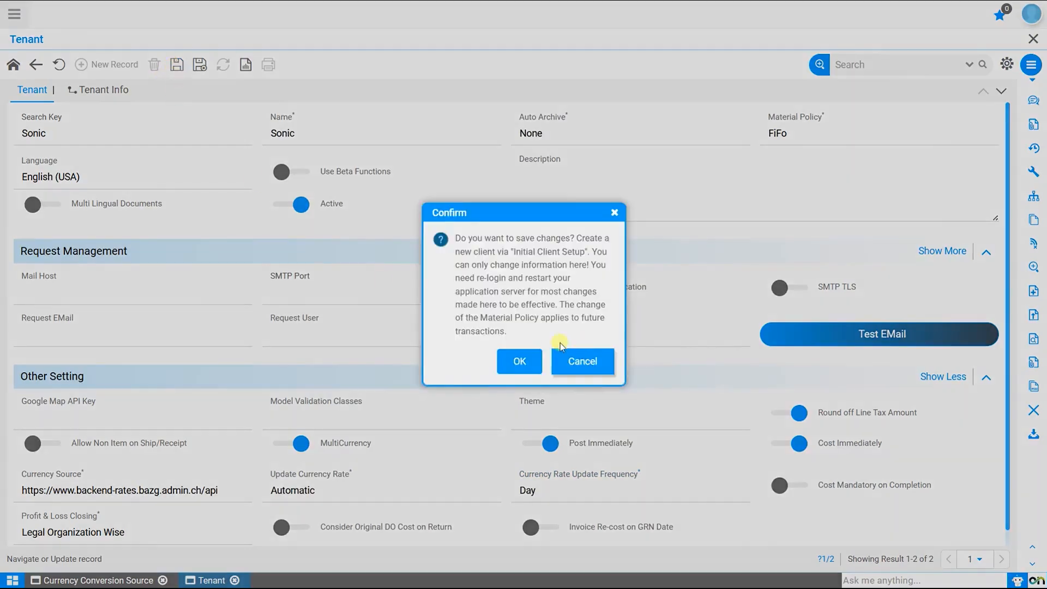
left_click(516, 358)
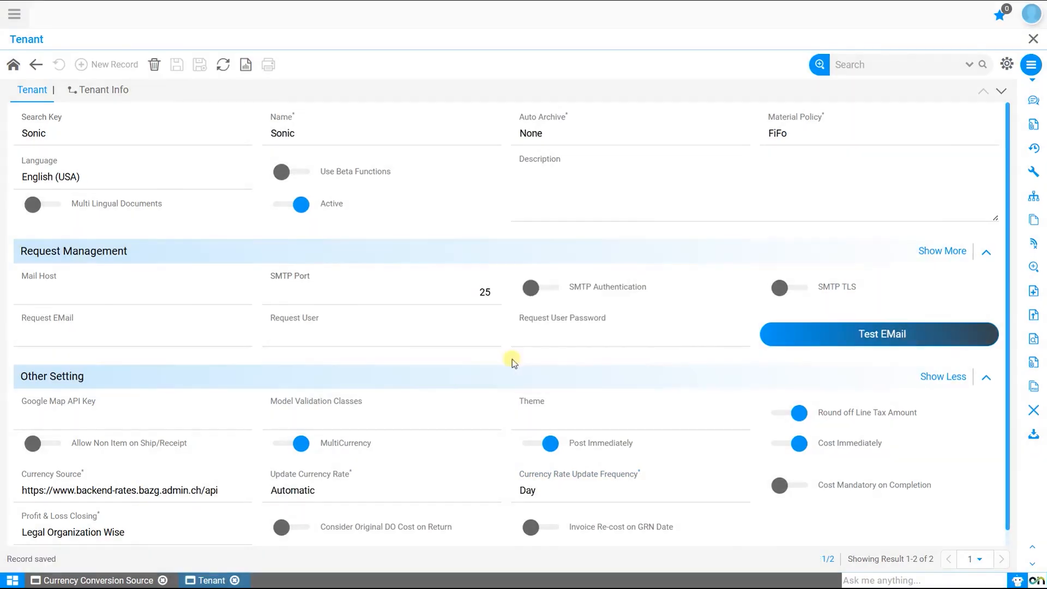
left_click(1033, 39)
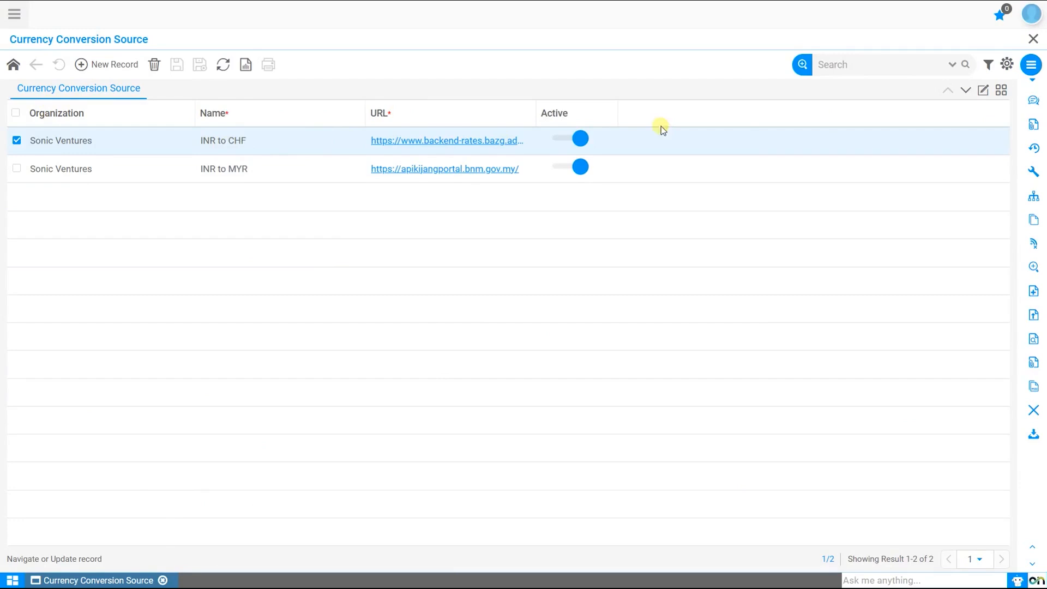
Step: Find the CHF currency in Global Setting's Currency list and open its record
left_click(1034, 39)
left_click(14, 14)
left_click(236, 113)
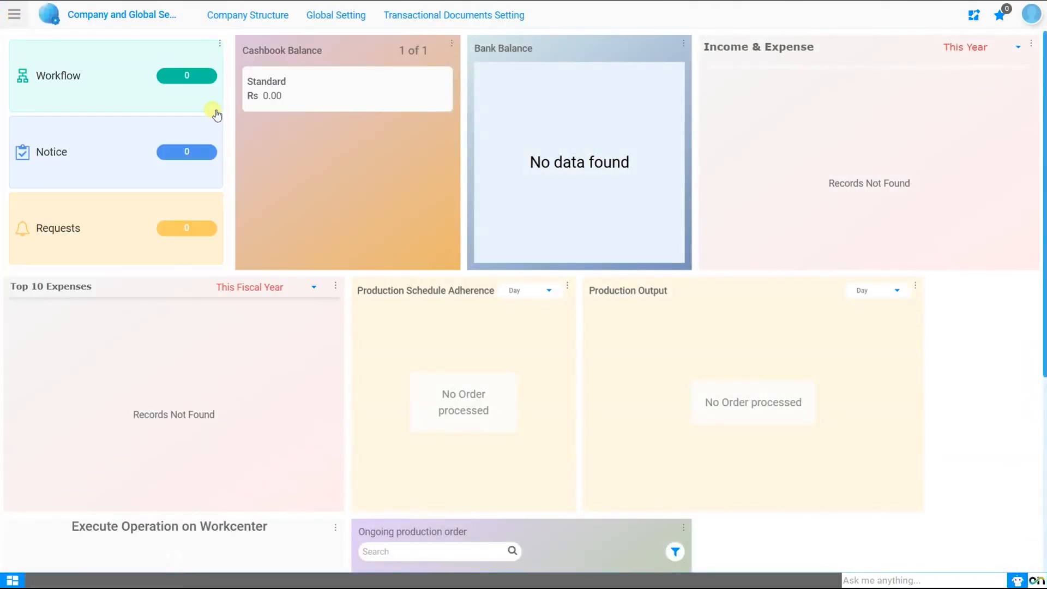
left_click(338, 15)
left_click(474, 48)
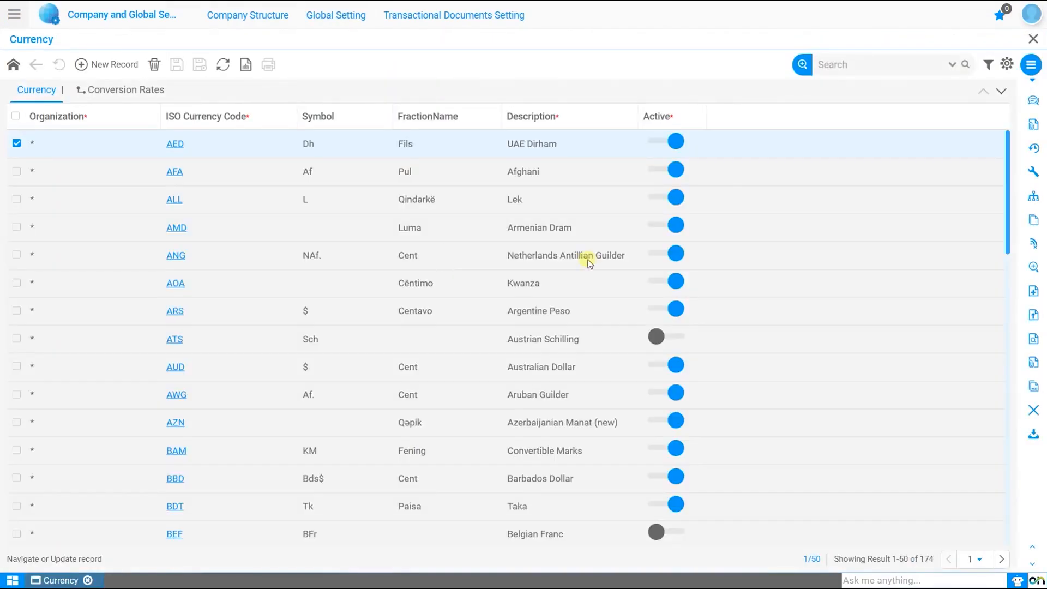
left_click(903, 68)
type("CHF")
key("Return")
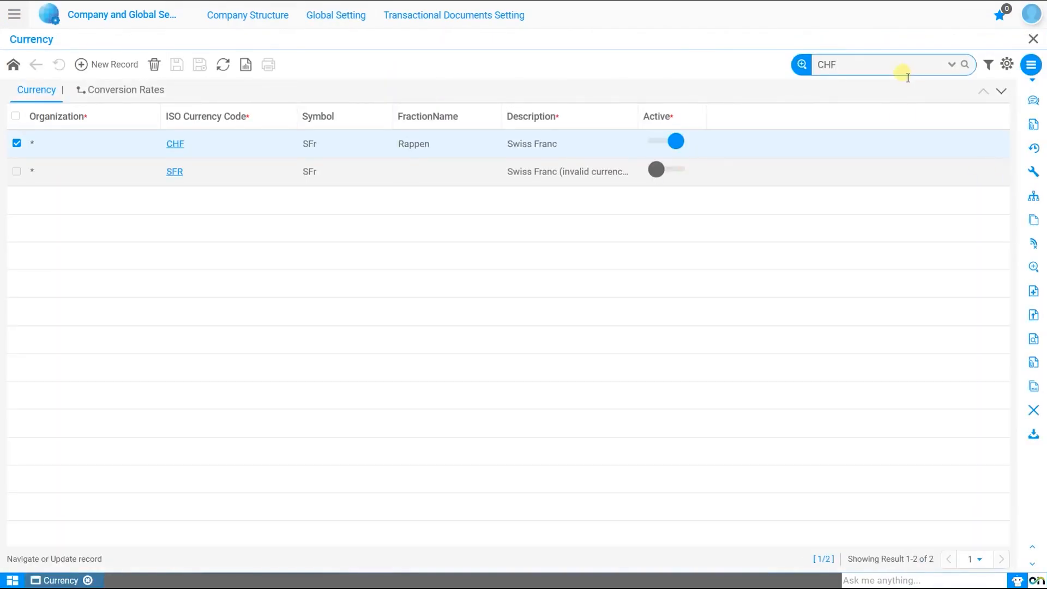
left_click(174, 144)
Step: Search the currency list for INR, then bring up the Currency Rate Type list
double_click(851, 68)
type("INR")
key("Return")
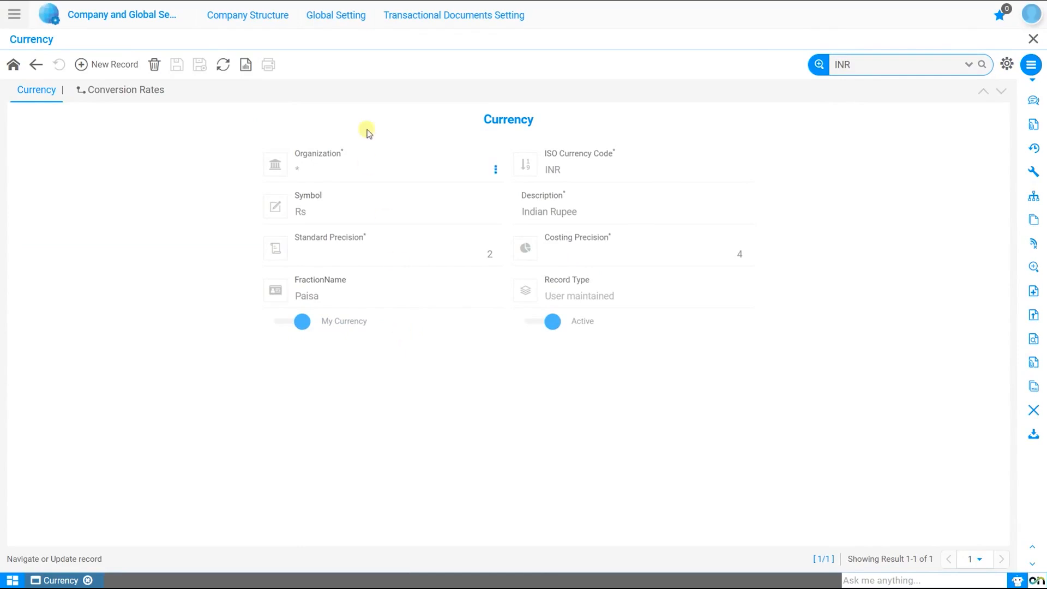
left_click(345, 16)
left_click(638, 53)
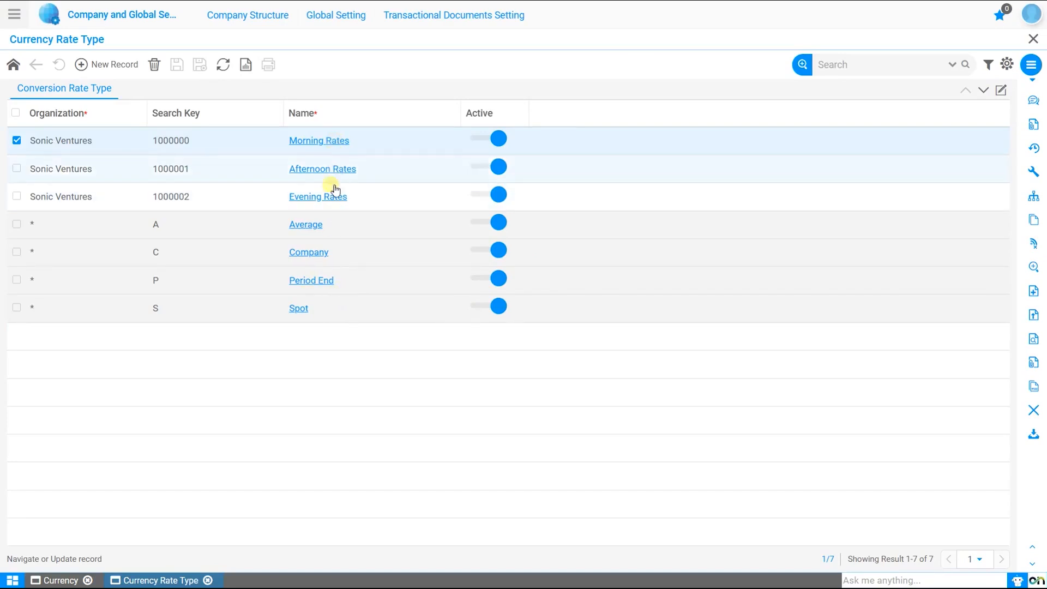
Step: Open the Morning Rates rate type and switch on Auto Calculate
left_click(343, 141)
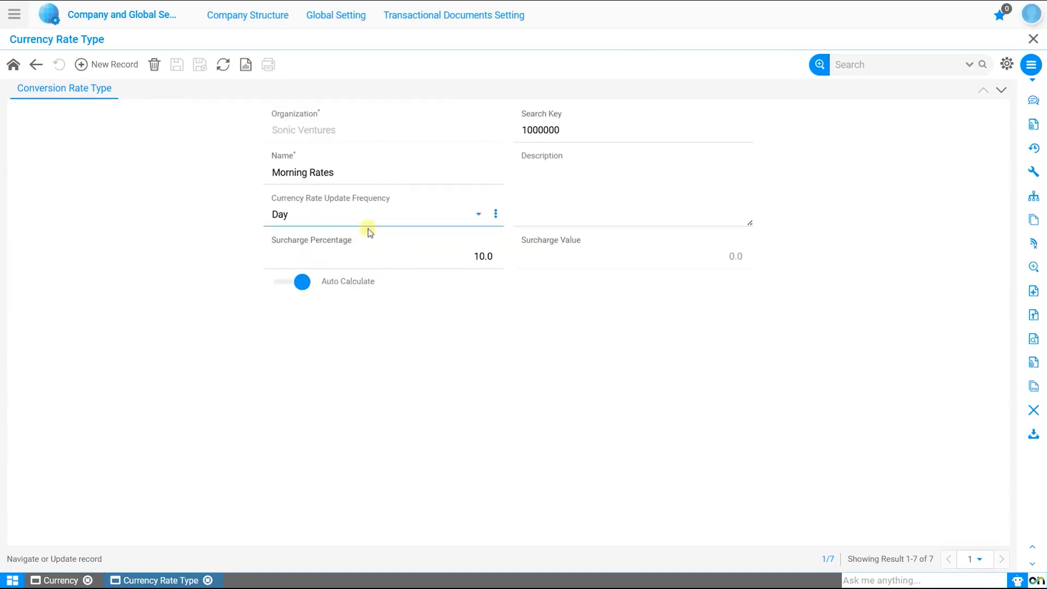
left_click(293, 283)
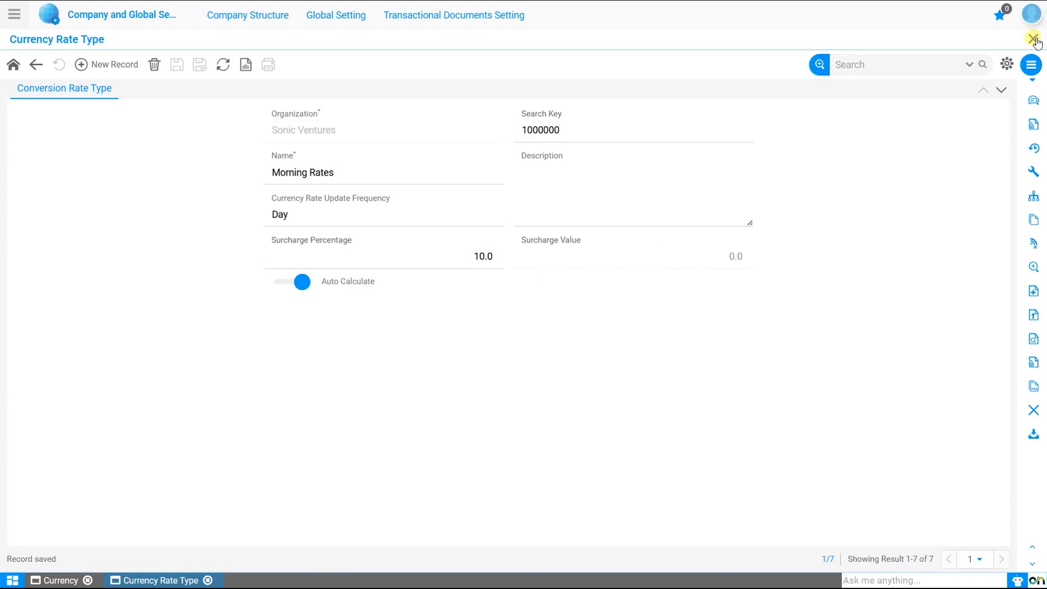
Step: Check the INR currency's six conversion rates, then go back to its details and search
left_click(62, 581)
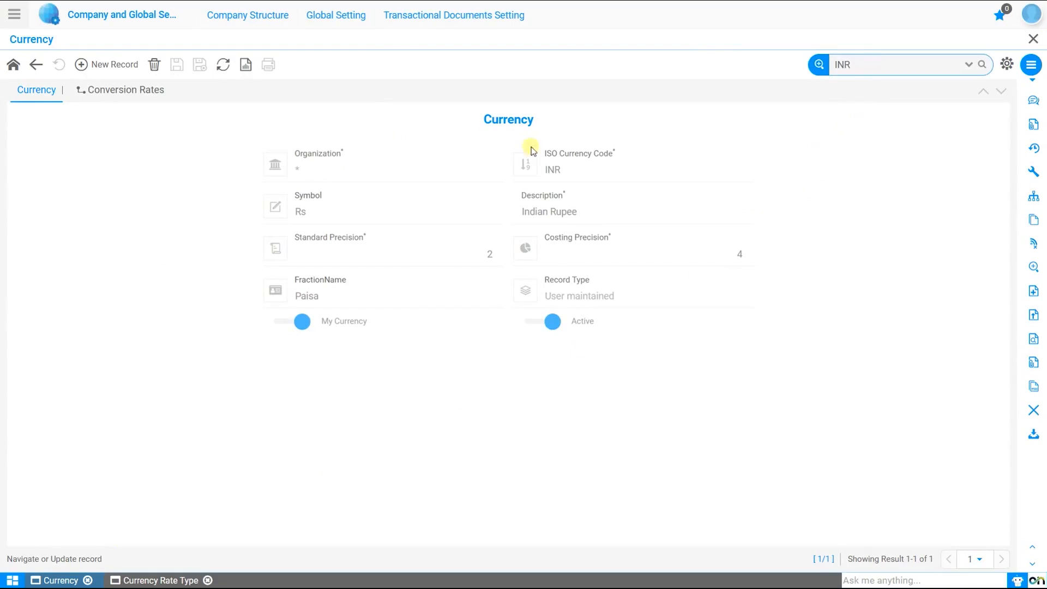
left_click(119, 92)
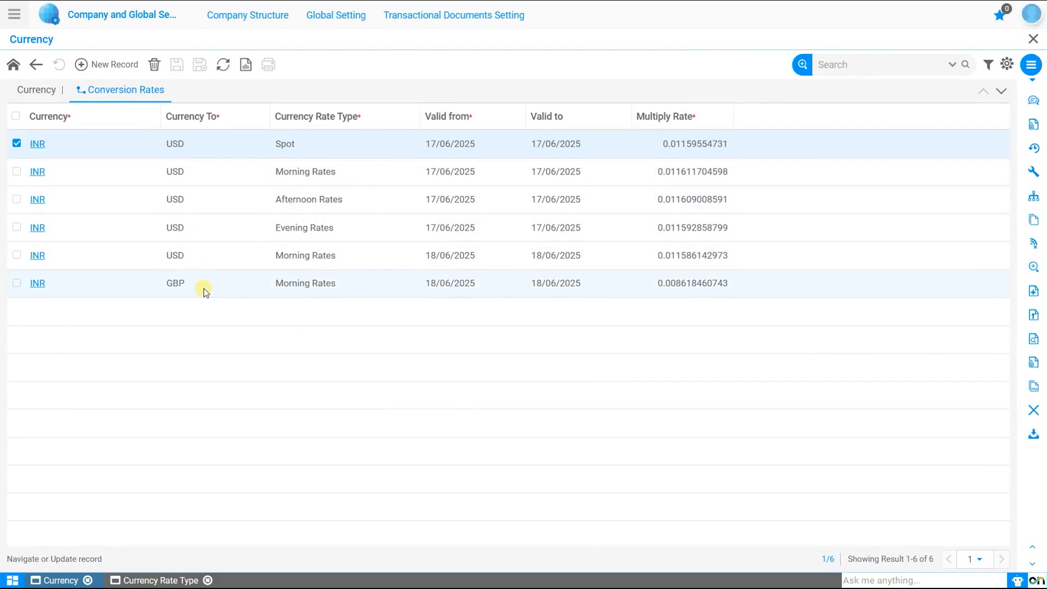
left_click(36, 91)
left_click(921, 71)
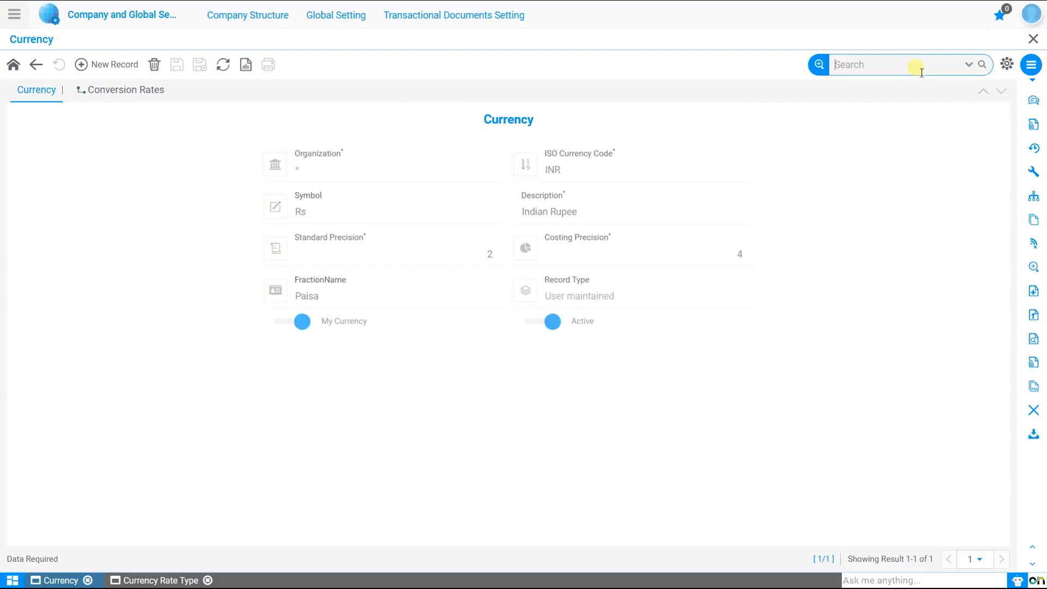
Step: Search for CHF, view its single BHD conversion rate of 0.355, and close the Currency window
type("CHF")
key("Return")
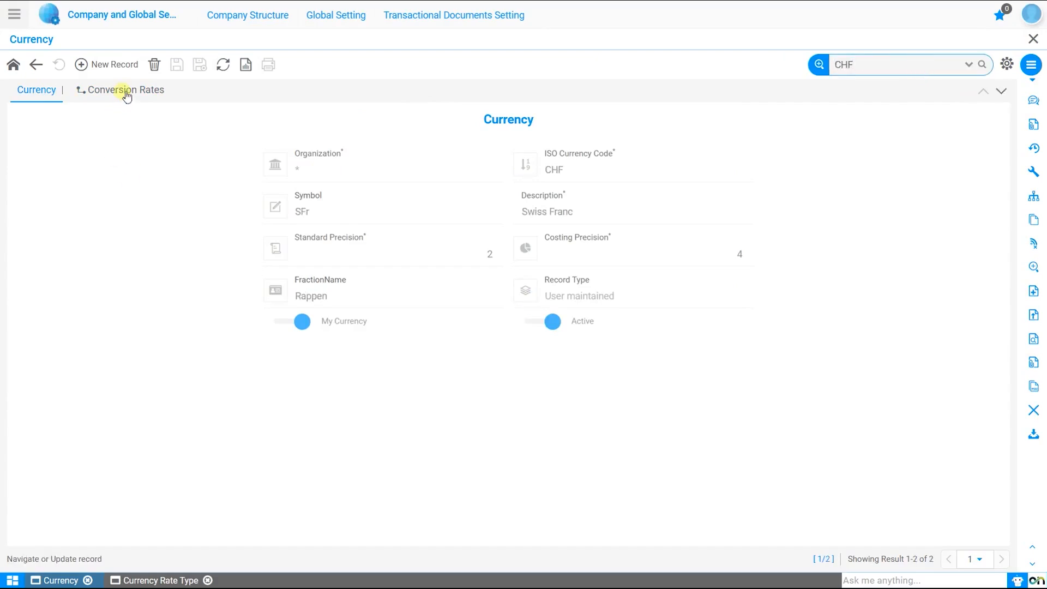
left_click(126, 94)
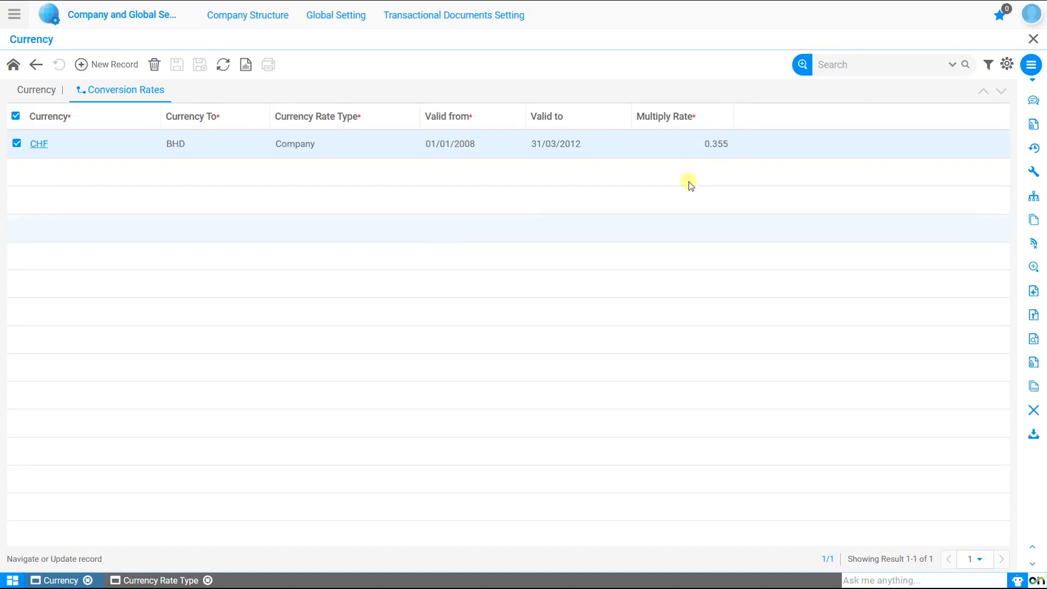
left_click(1033, 39)
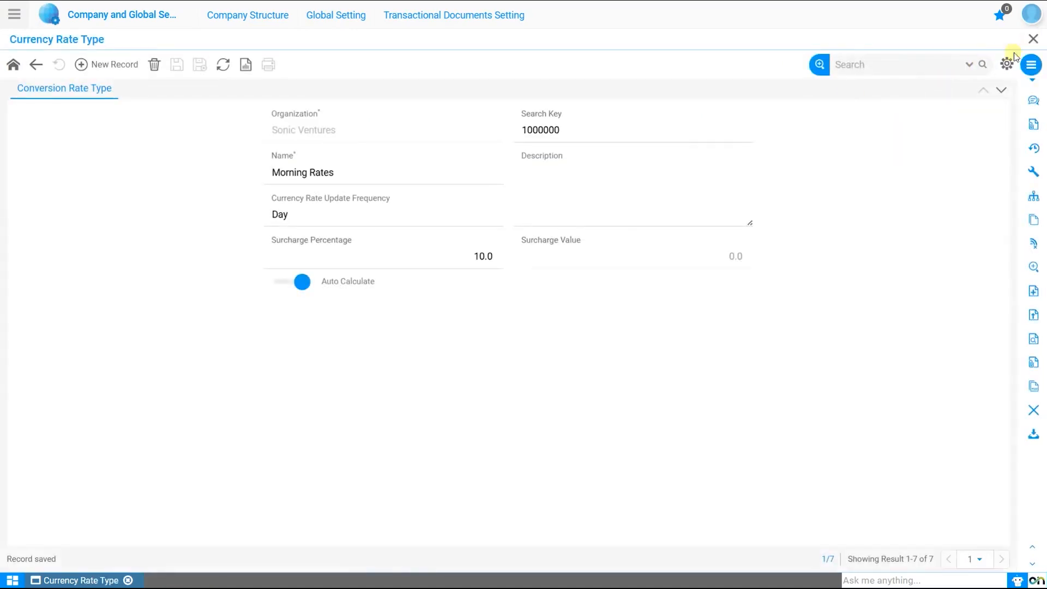
Step: Close the rate type window, log out, and sign back in with the super user account
left_click(1034, 39)
left_click(1031, 14)
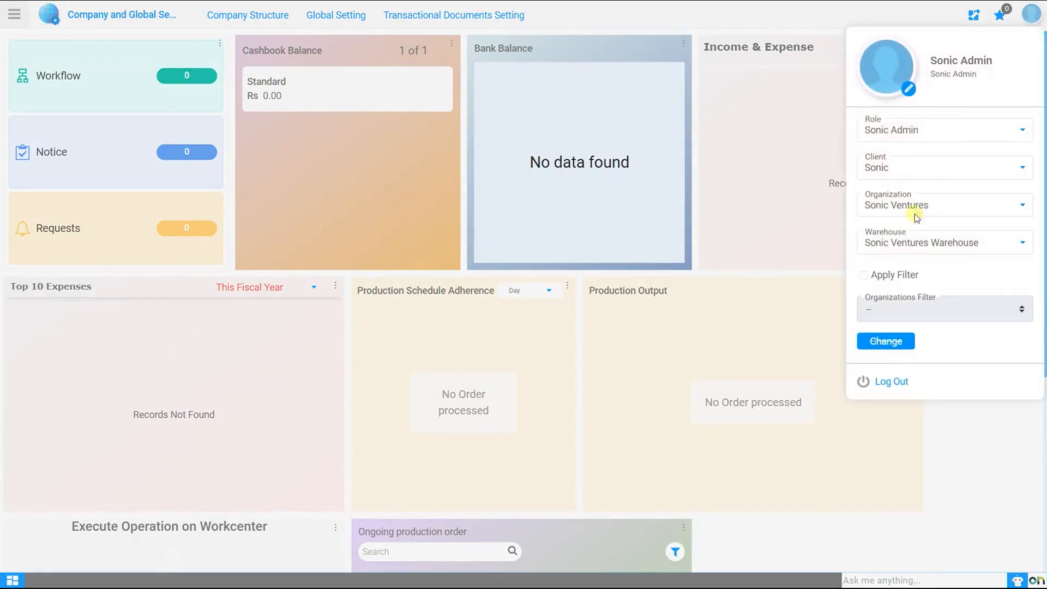
left_click(887, 385)
type("SuperUser")
key("Tab")
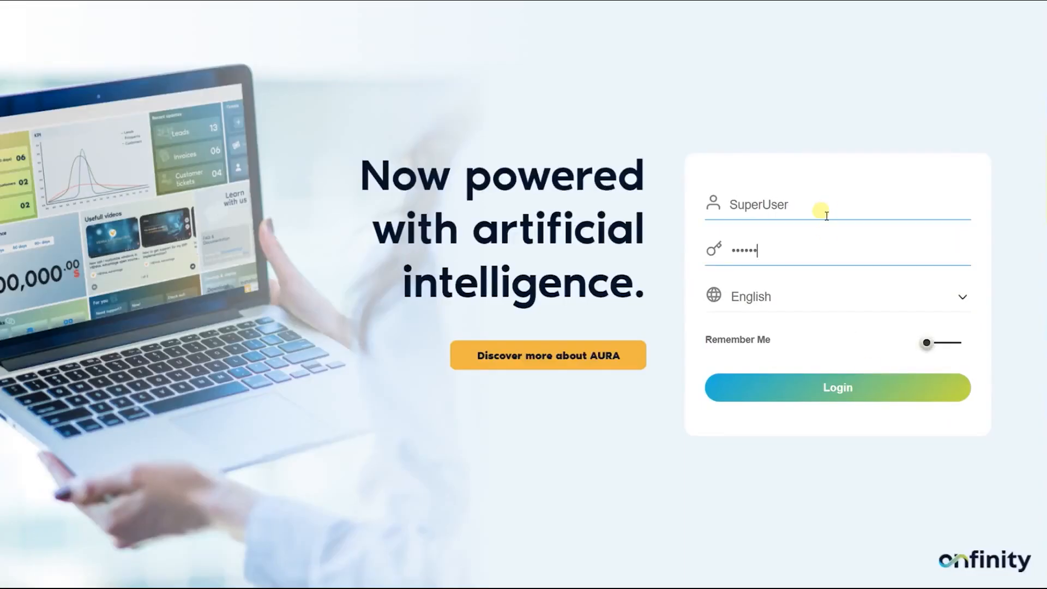
key("Return")
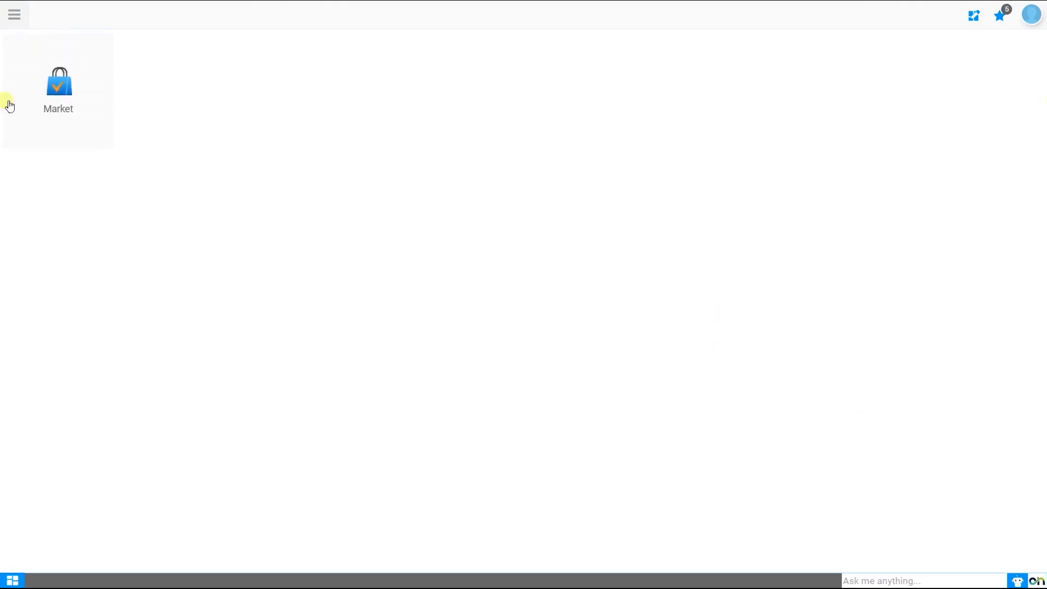
Step: Find Job Auto Run Config through the app menu search
left_click(15, 16)
type("Job Auto Run Config")
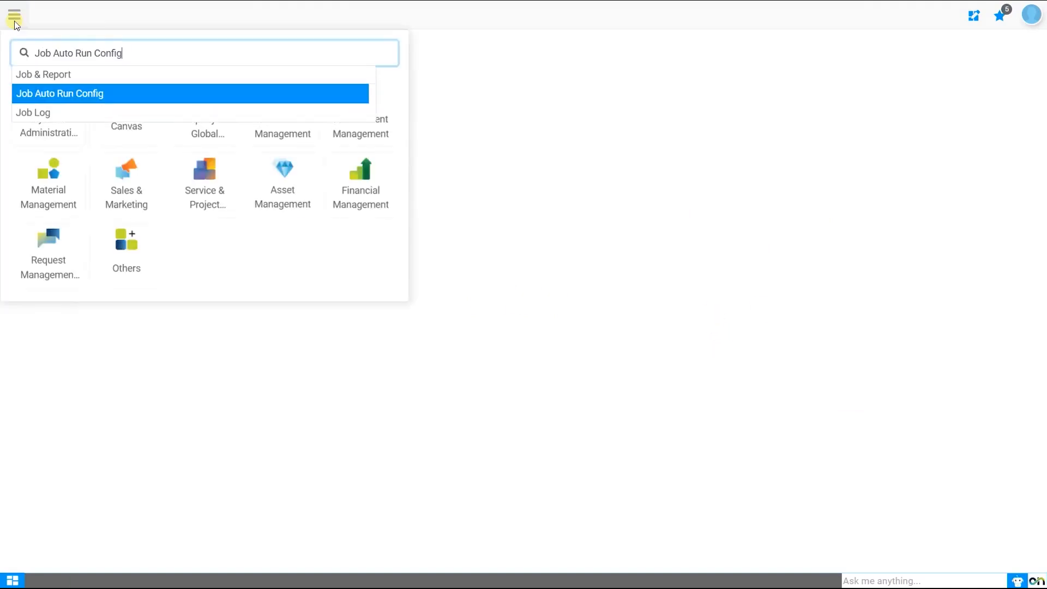
key("Return")
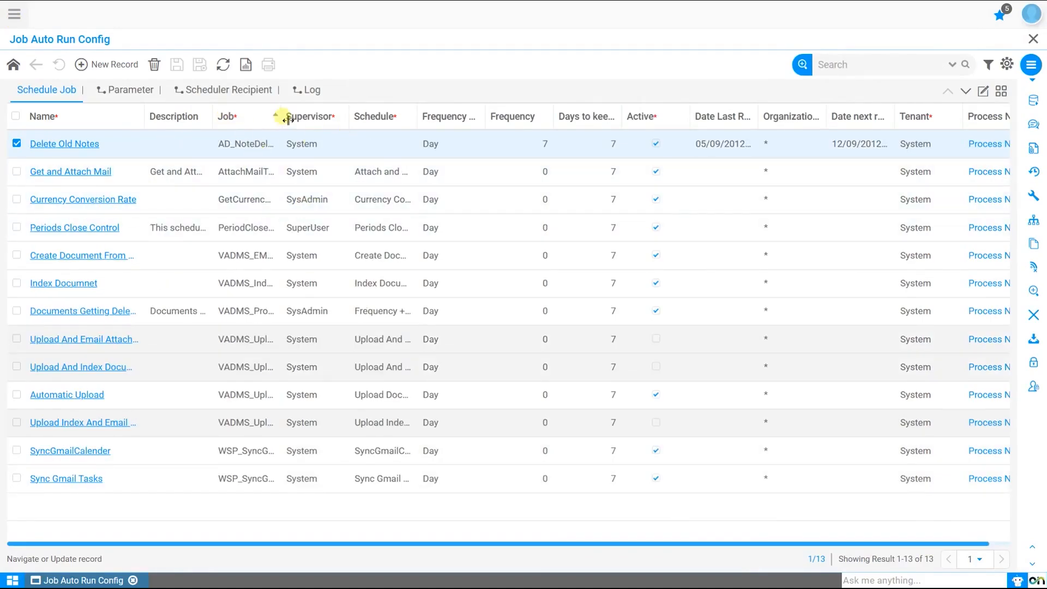
Step: Deactivate Get and Attach Mail, Periods Close Control, Index Documnet, Automatic Upload, Gmail sync and others; open Currency Conversion Rate
left_click_drag(287, 118, 366, 117)
left_click(235, 204)
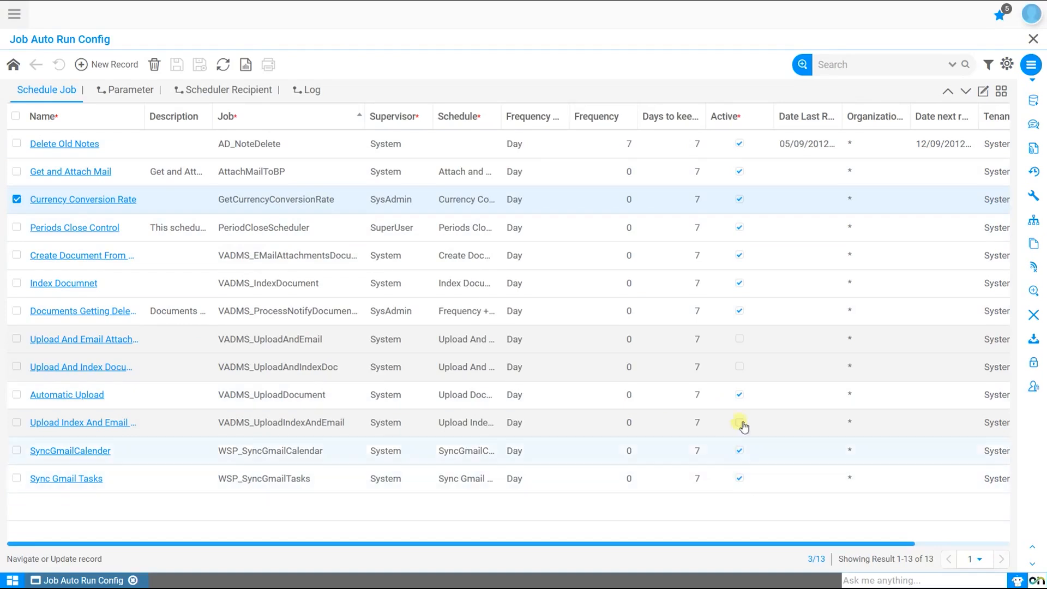
left_click(740, 172)
left_click(740, 227)
left_click(740, 256)
left_click(740, 283)
left_click(740, 311)
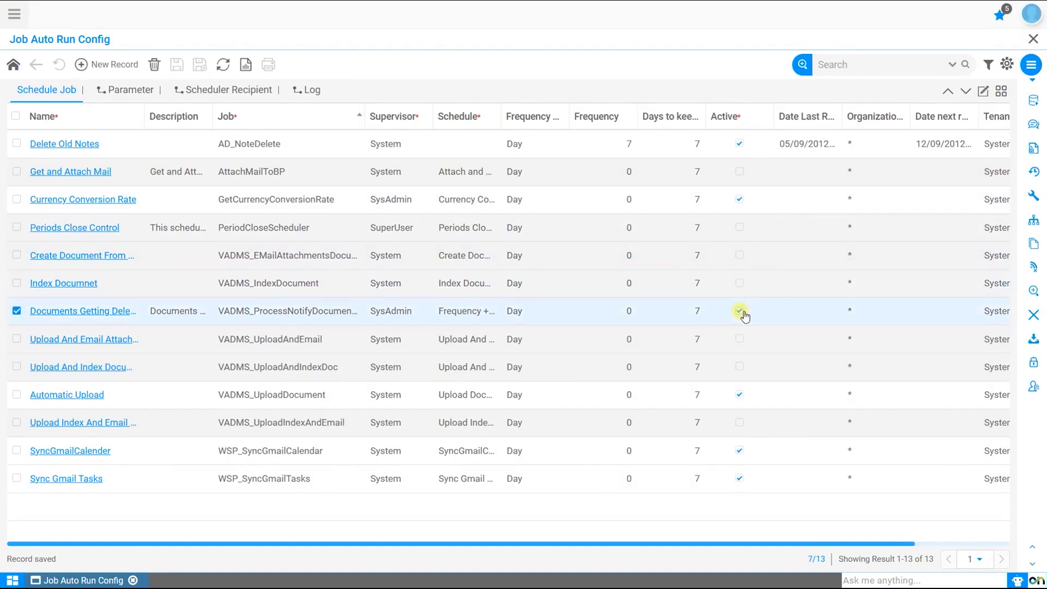
left_click(740, 394)
left_click(740, 478)
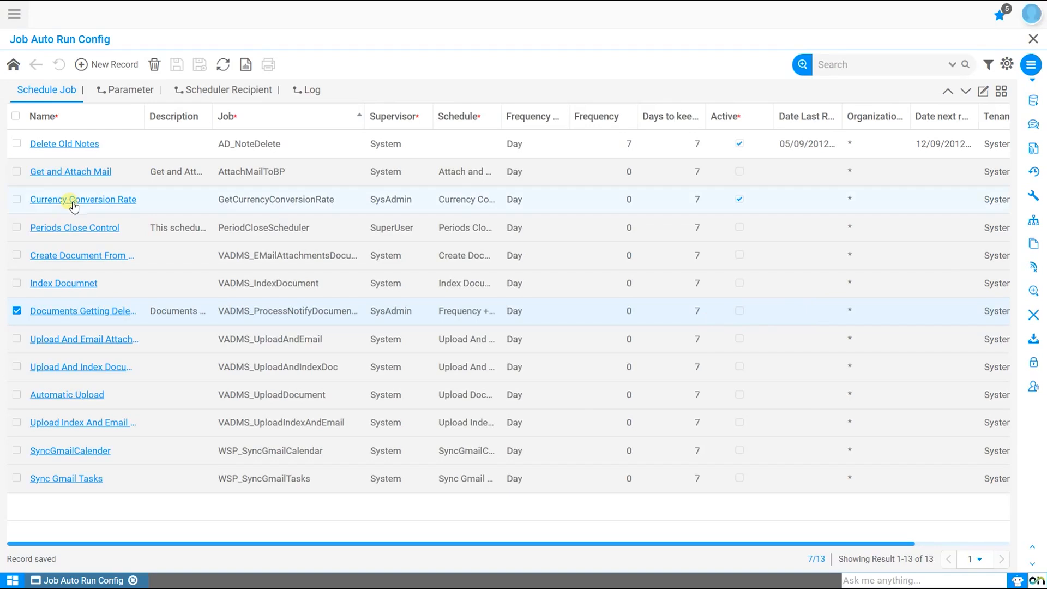
left_click(117, 207)
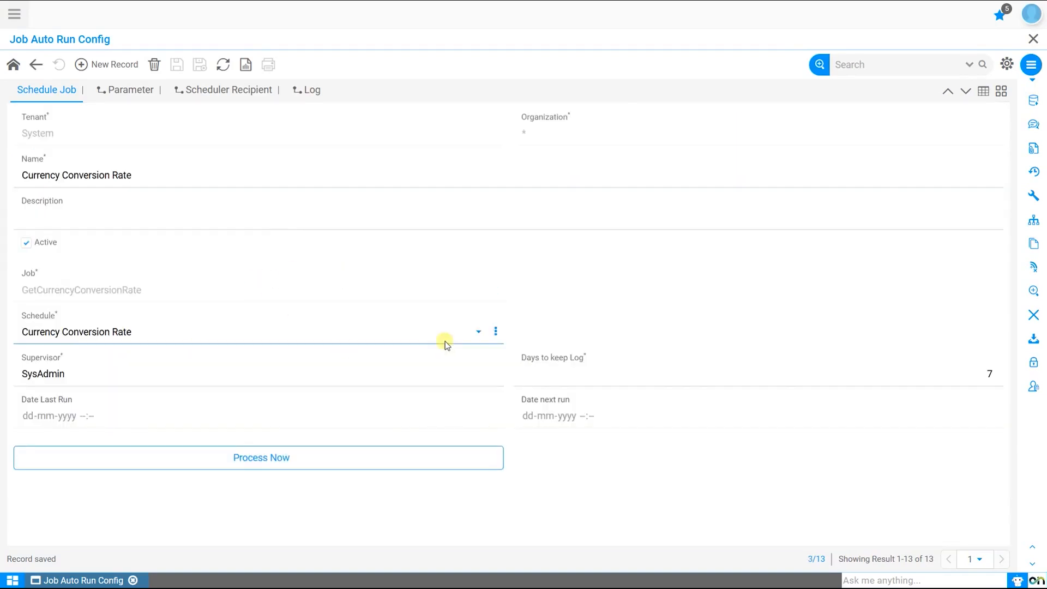
Step: Zoom into the Currency Conversion Rate job's linked schedule record, which runs every 1 minute
left_click(497, 332)
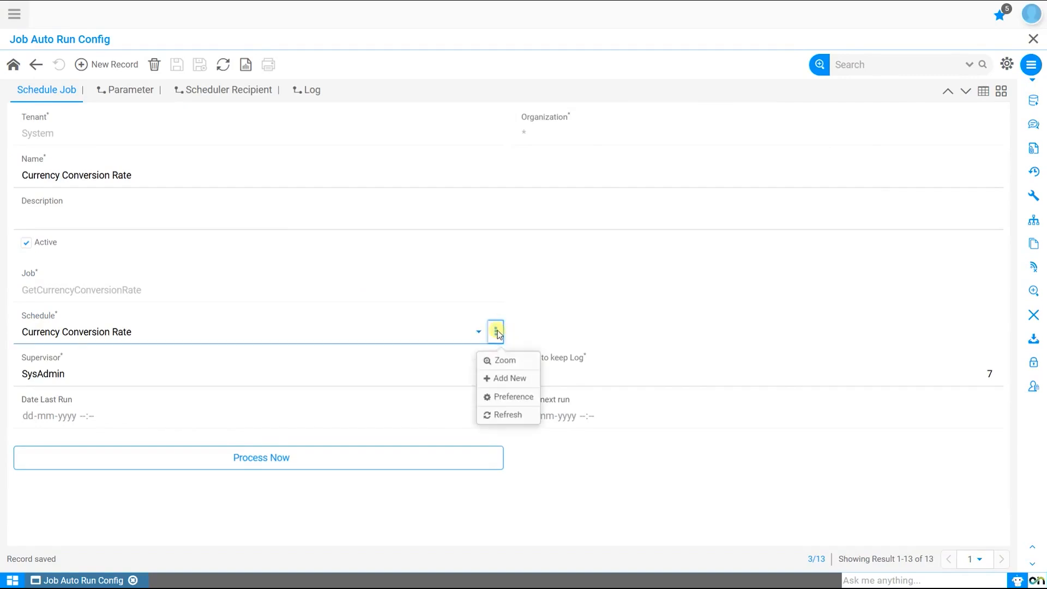
left_click(498, 359)
left_click(204, 145)
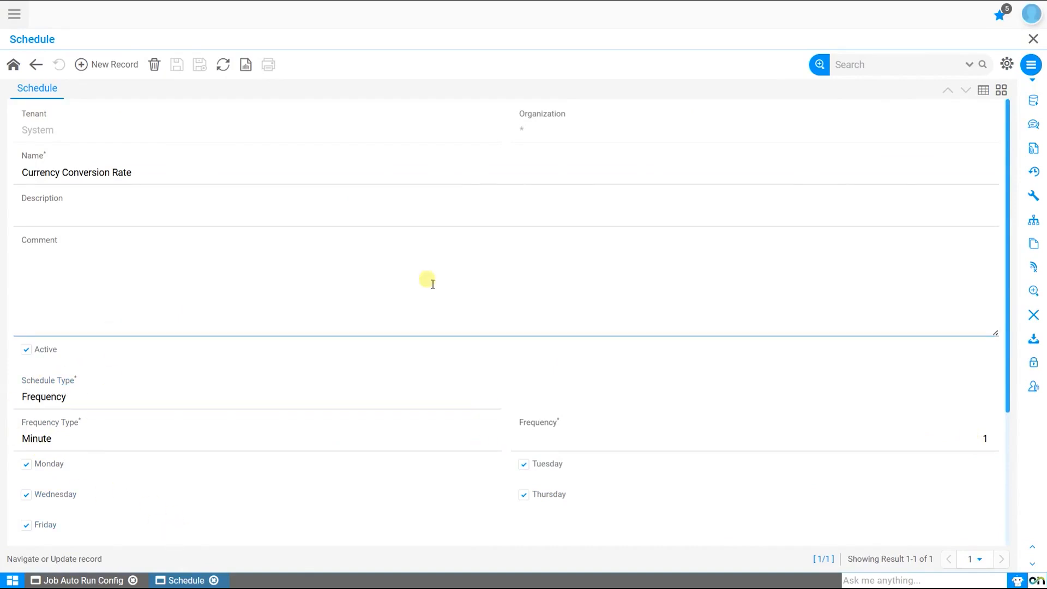
left_click(17, 20)
Step: Start VServer's Scheduler Service with Linked with Same IP and Unlinked Schedule type, then log out
type("VServer")
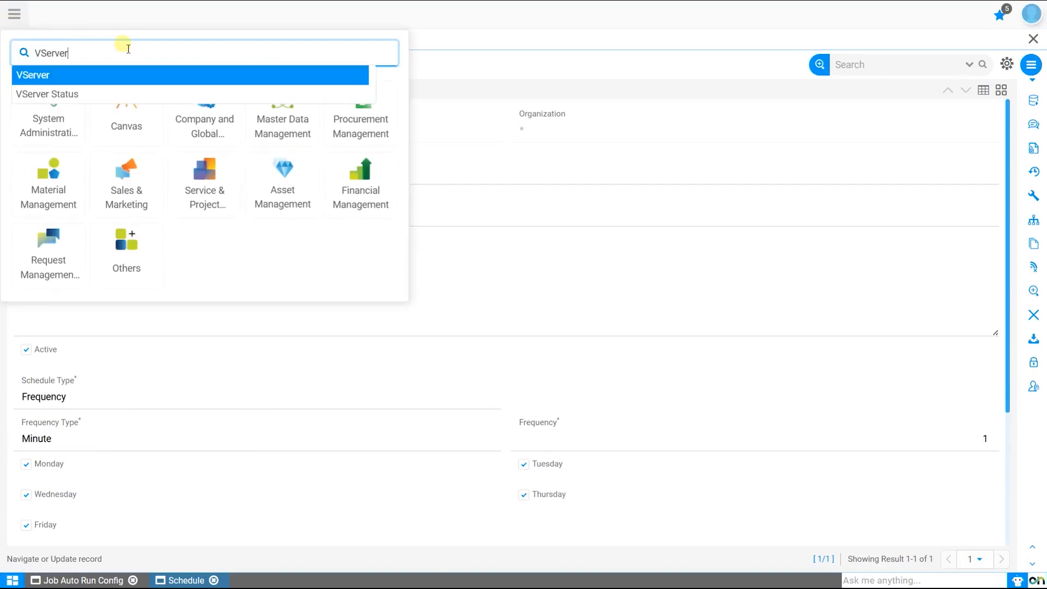
key("Return")
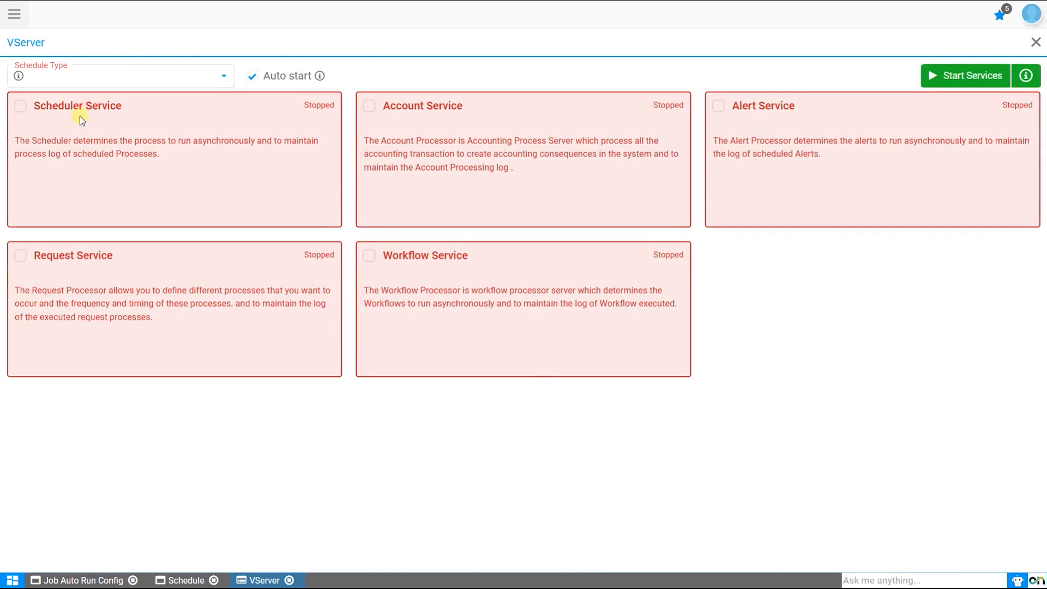
left_click(145, 78)
left_click(127, 114)
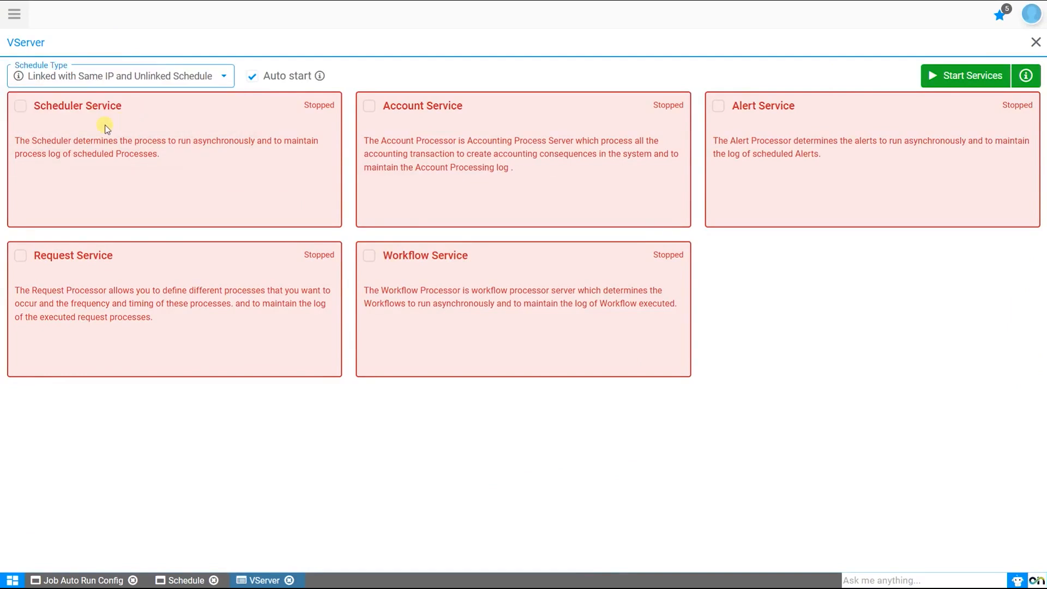
left_click(21, 107)
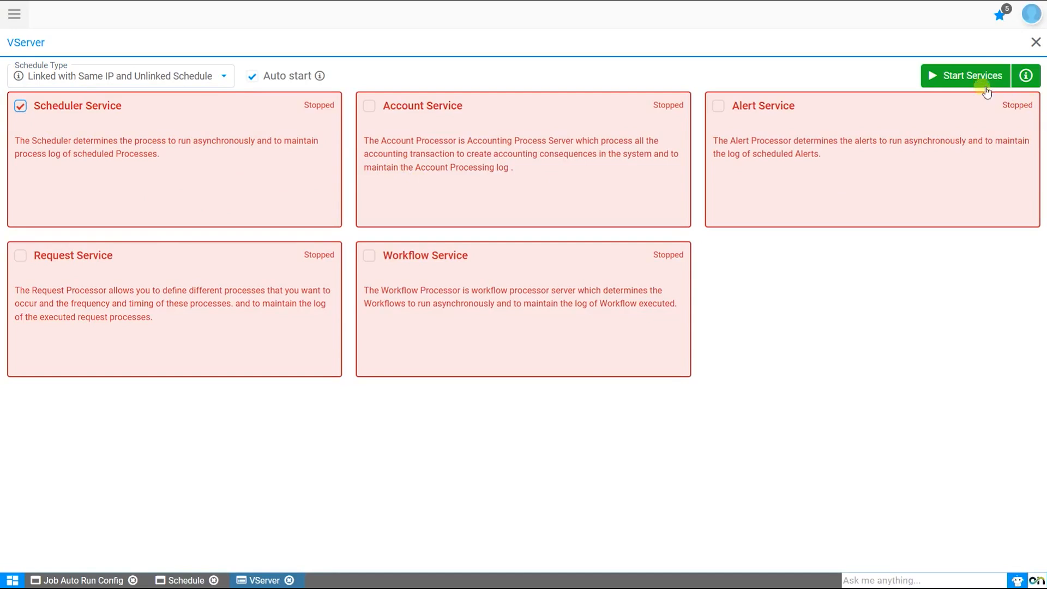
left_click(973, 75)
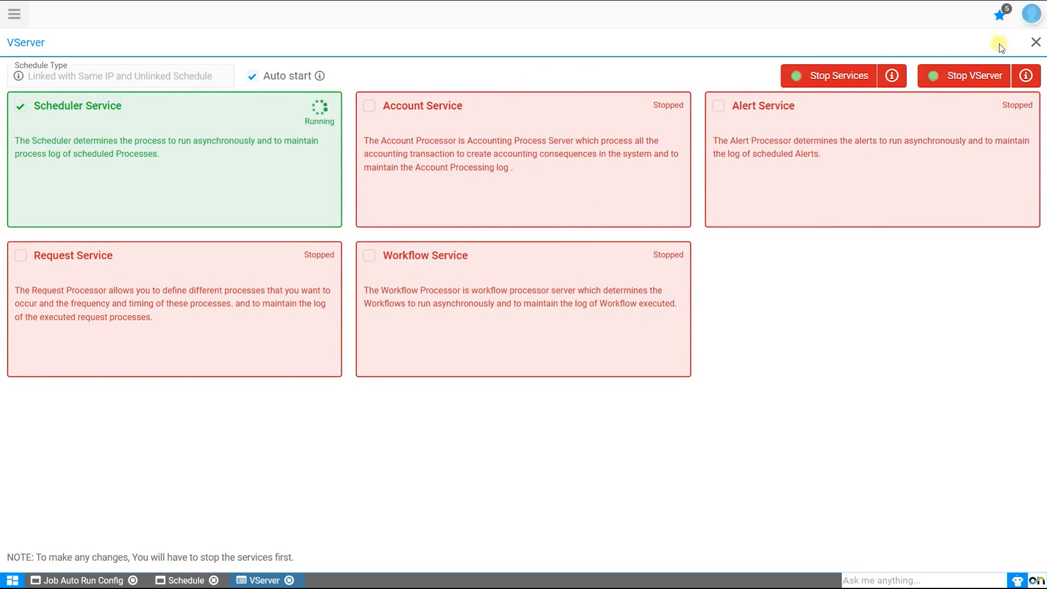
left_click(1030, 14)
left_click(897, 387)
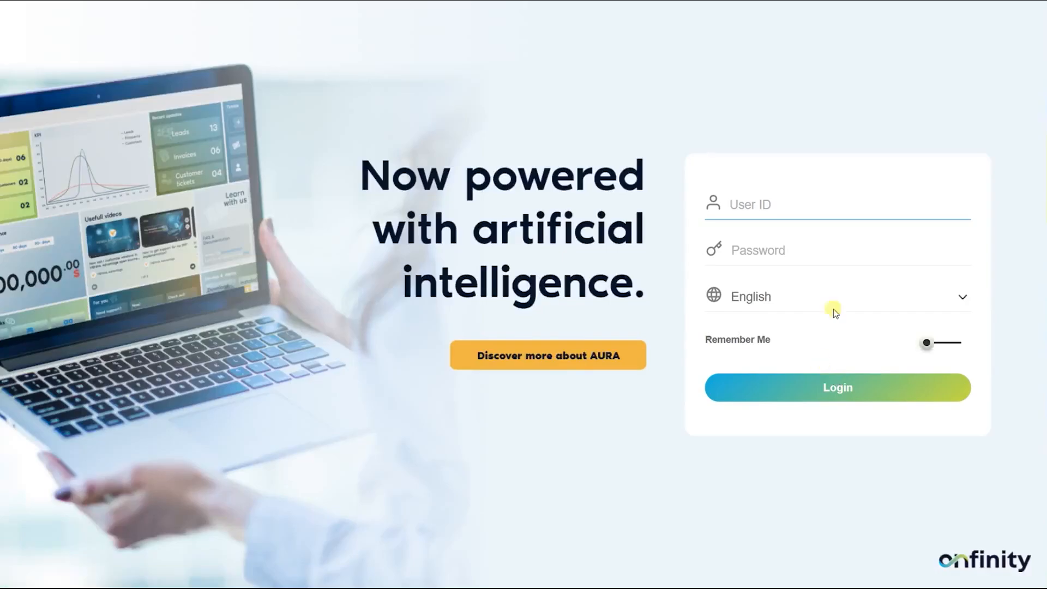
Step: Log back in with the company admin username and password
type("Sonic Admin")
key("Tab")
type("•••••••")
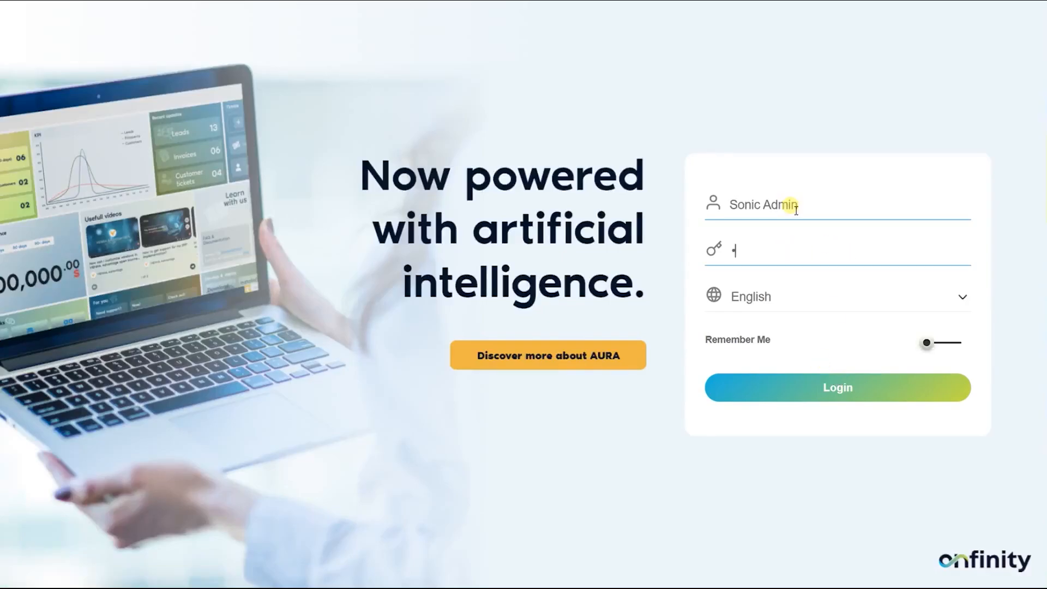
key("Return")
Step: In Company and Global Settings > Currency, find INR and show its conversion rates
left_click(23, 18)
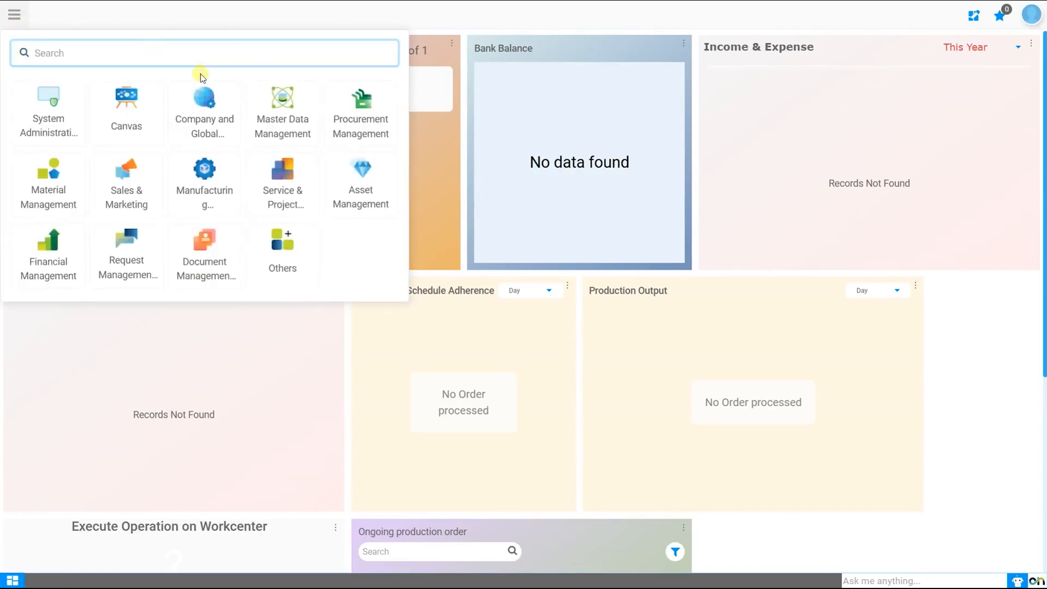
left_click(200, 98)
left_click(344, 16)
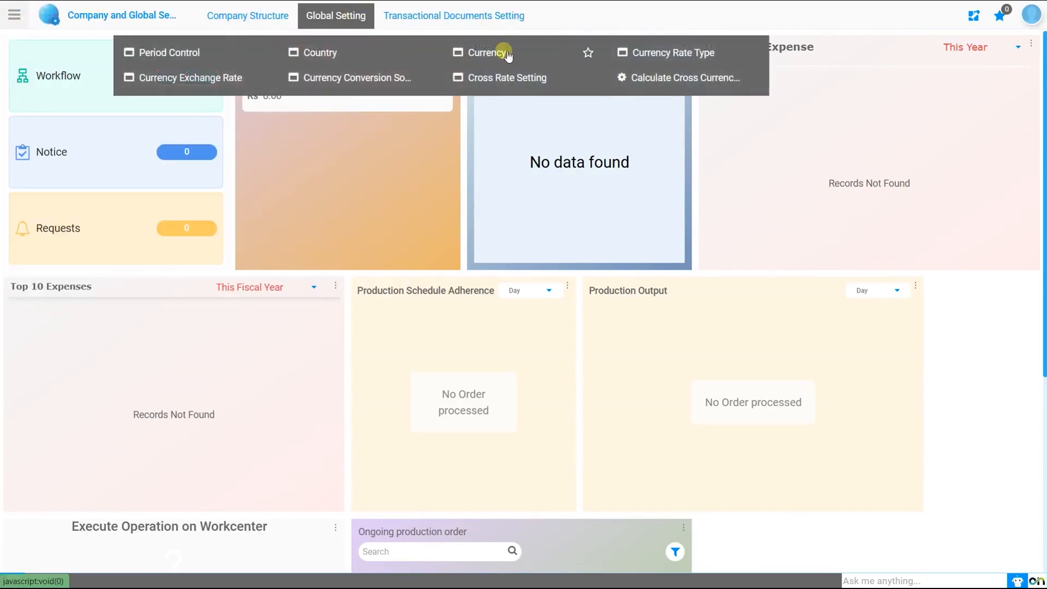
left_click(503, 52)
left_click(887, 65)
type("INR")
key("Return")
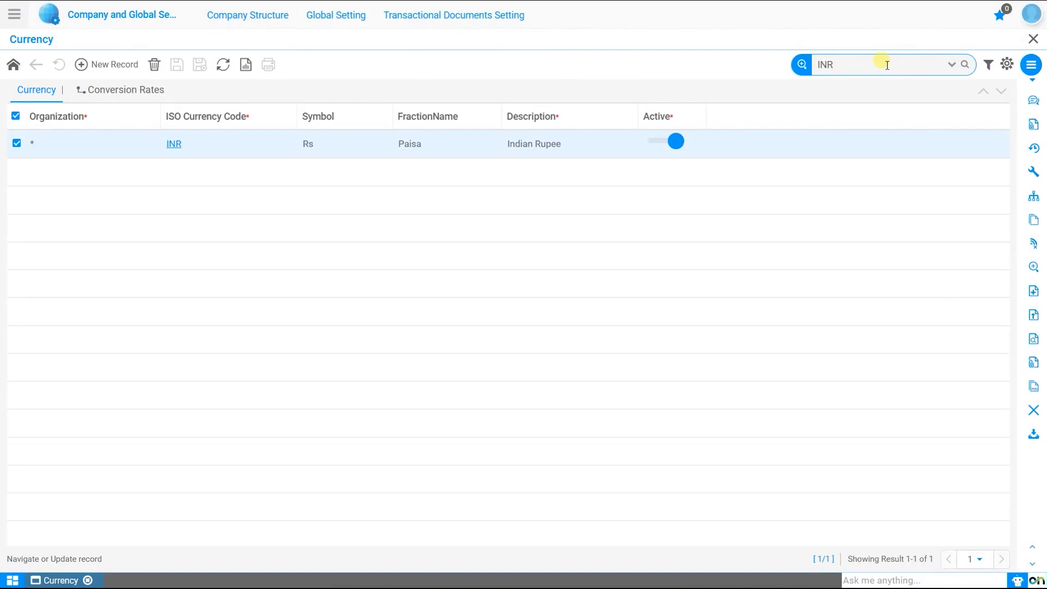
left_click(139, 93)
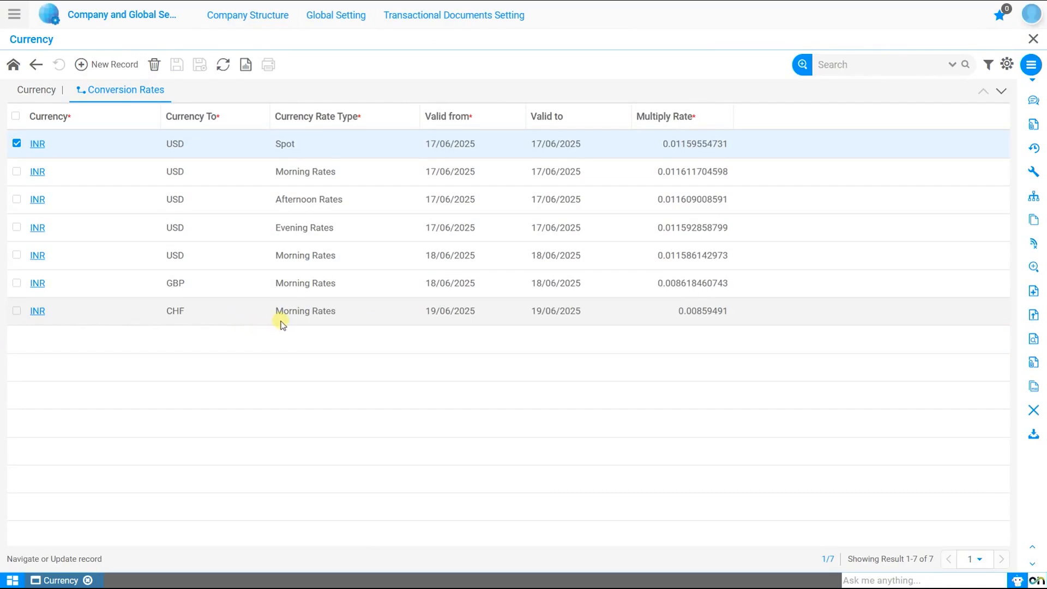
Step: Find CHF and open its Morning Rates conversion to INR (116.3479315083, 19/06/2025)
left_click(41, 90)
left_click(867, 65)
type("CHF")
key("Return")
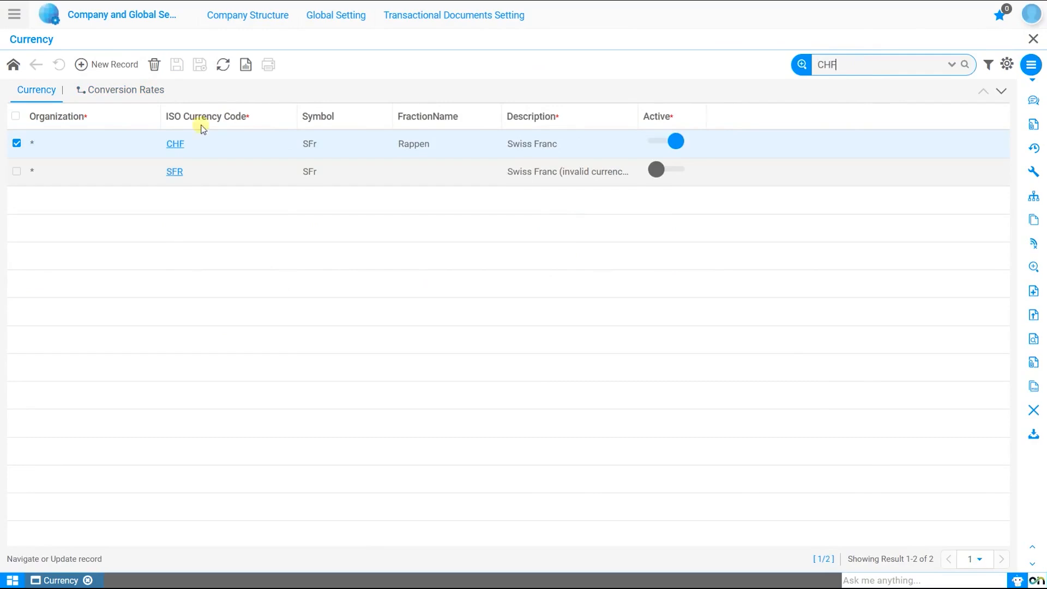
left_click(141, 89)
left_click(433, 178)
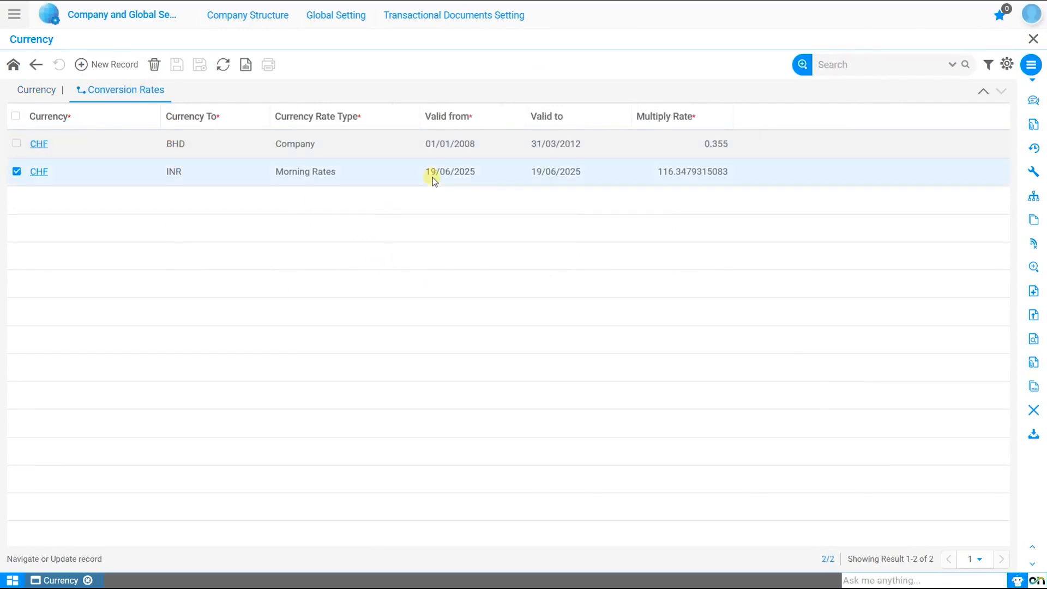
left_click(39, 173)
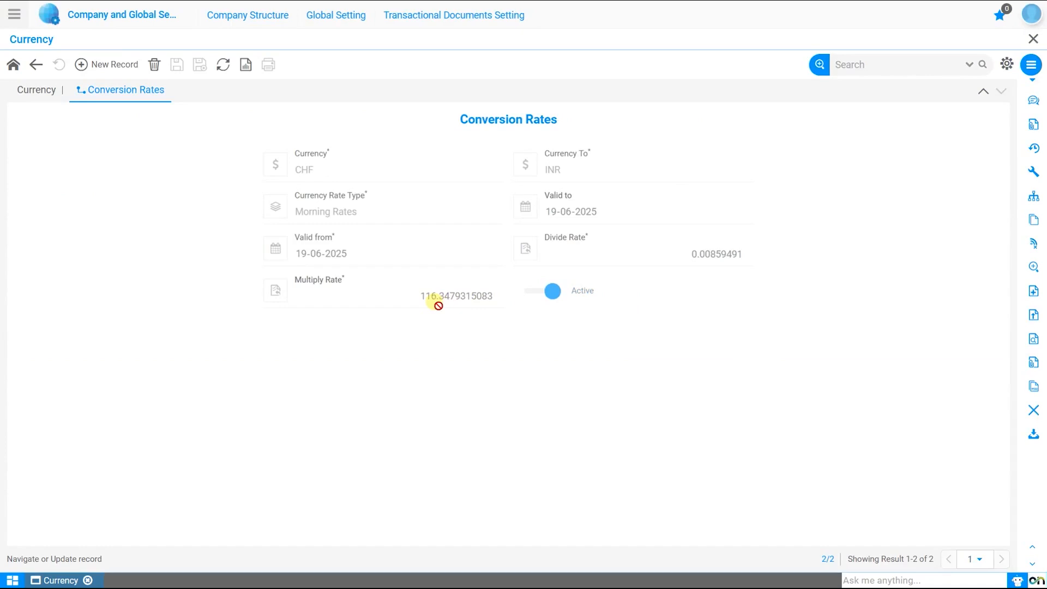